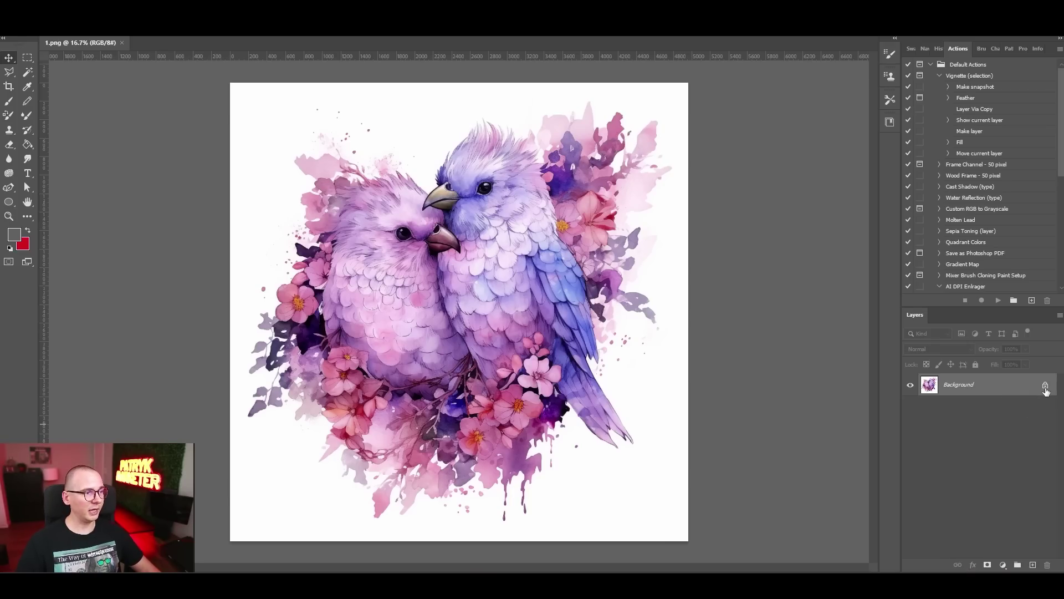
# Step: Unlock the Background into Layer 0 and apply Quick Actions > Remove Background to mask out the white
pyautogui.click(1045, 388)
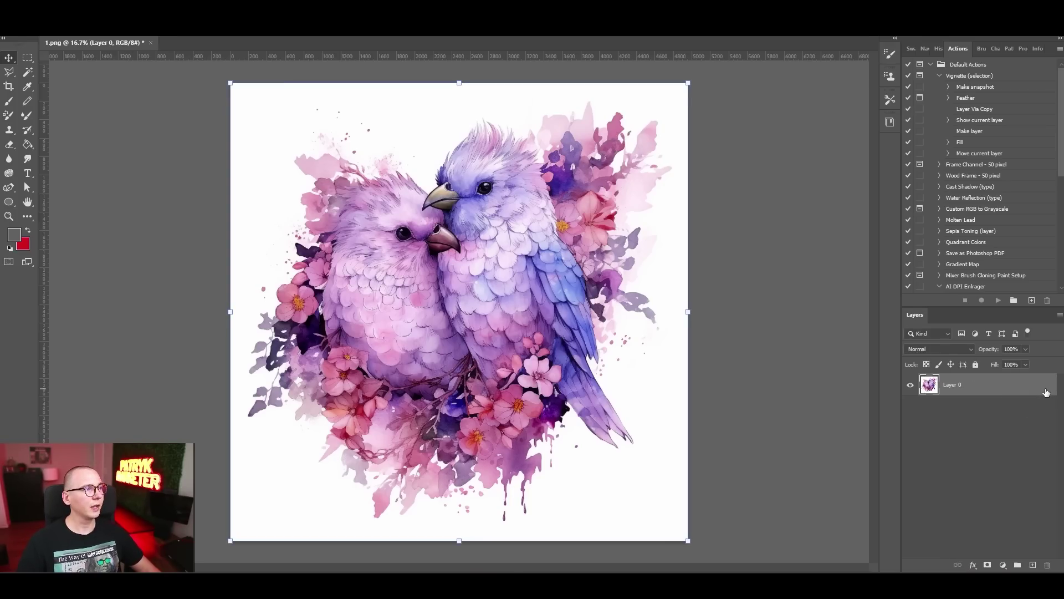
pyautogui.click(1023, 49)
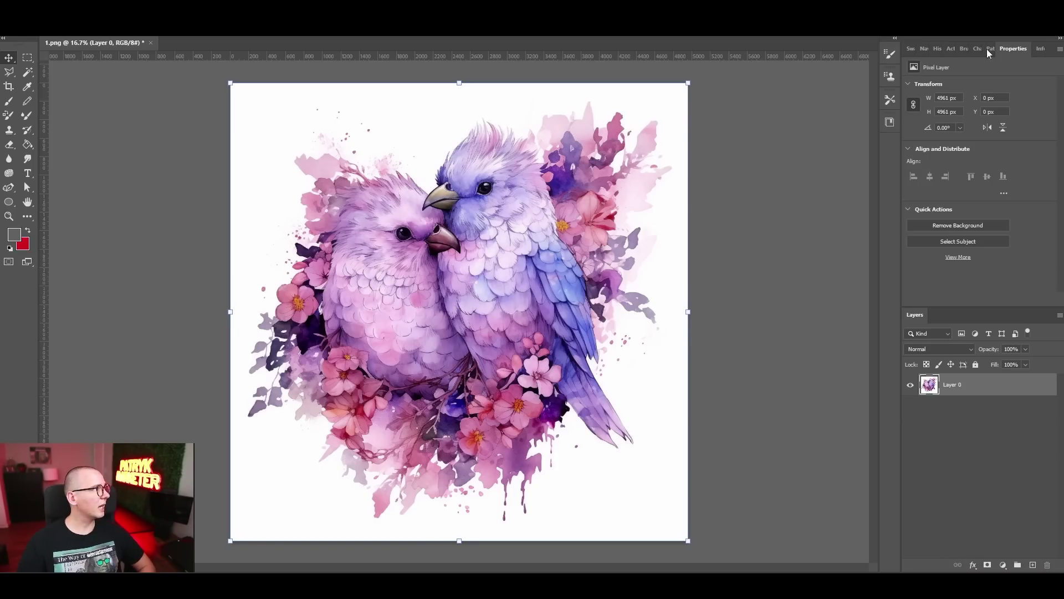
pyautogui.hotkey('alt', 'w')
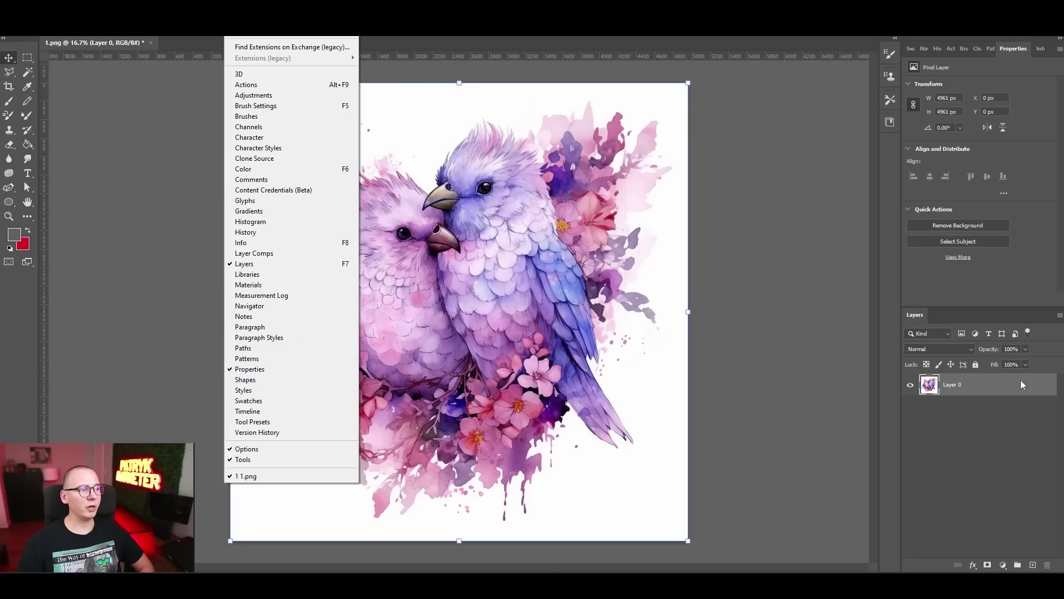
pyautogui.click(993, 466)
pyautogui.click(975, 394)
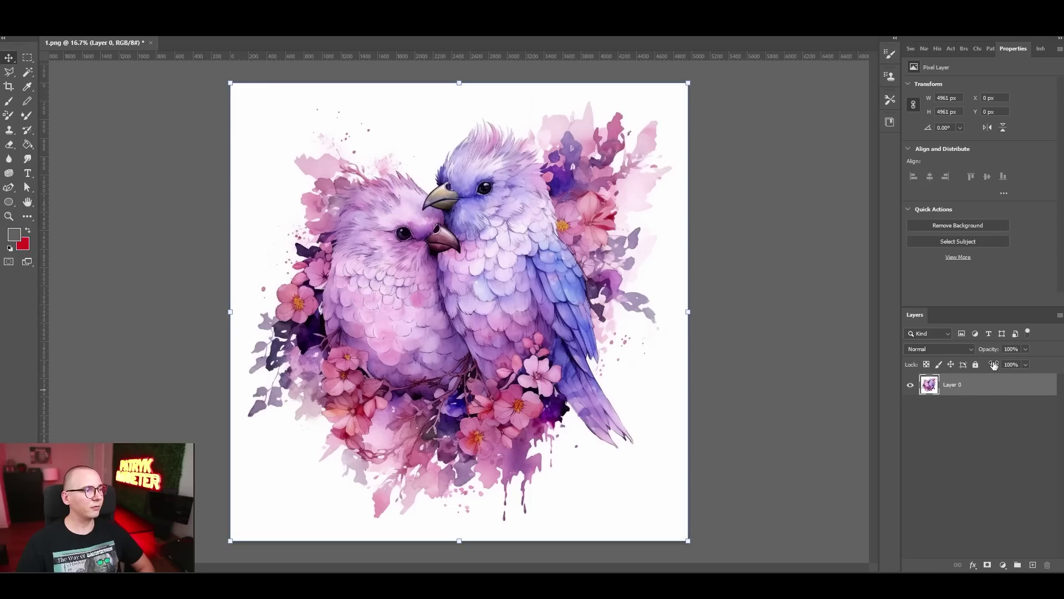
pyautogui.click(976, 365)
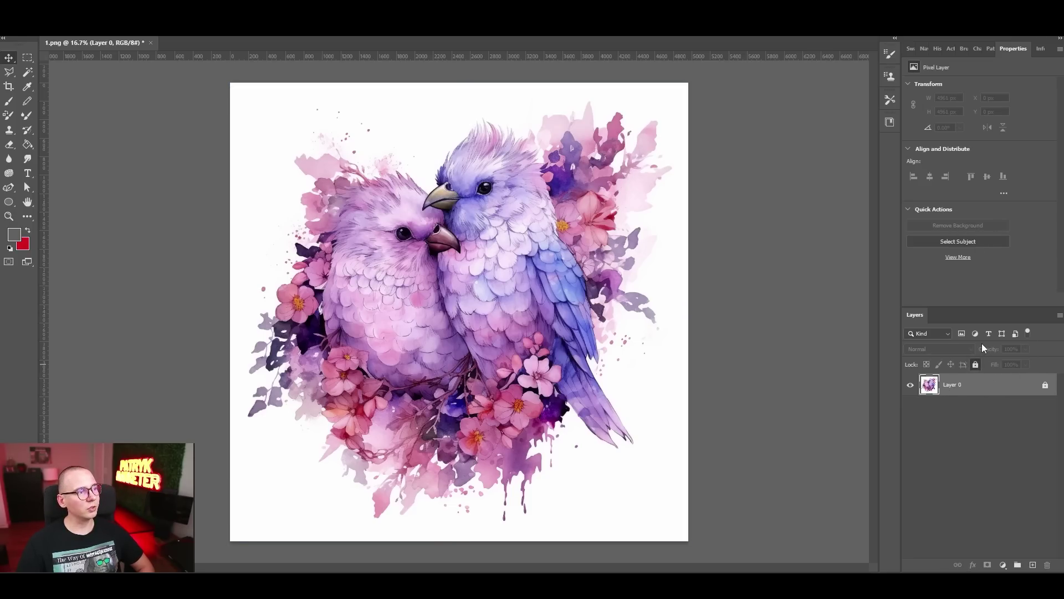
pyautogui.click(976, 364)
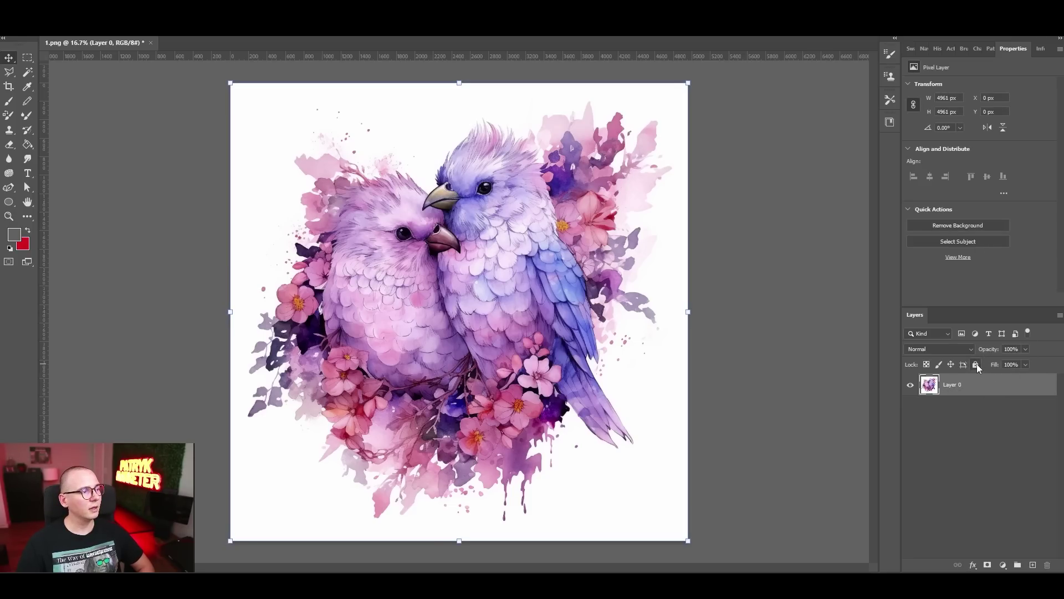
pyautogui.click(966, 225)
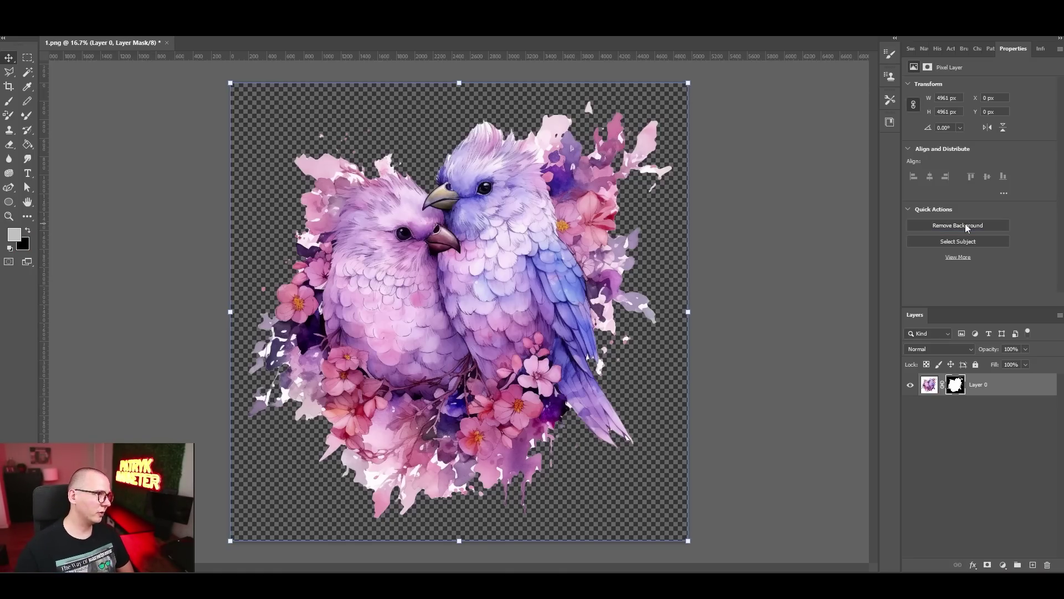
# Step: Deselect Layer 0 in the Layers panel
pyautogui.click(804, 263)
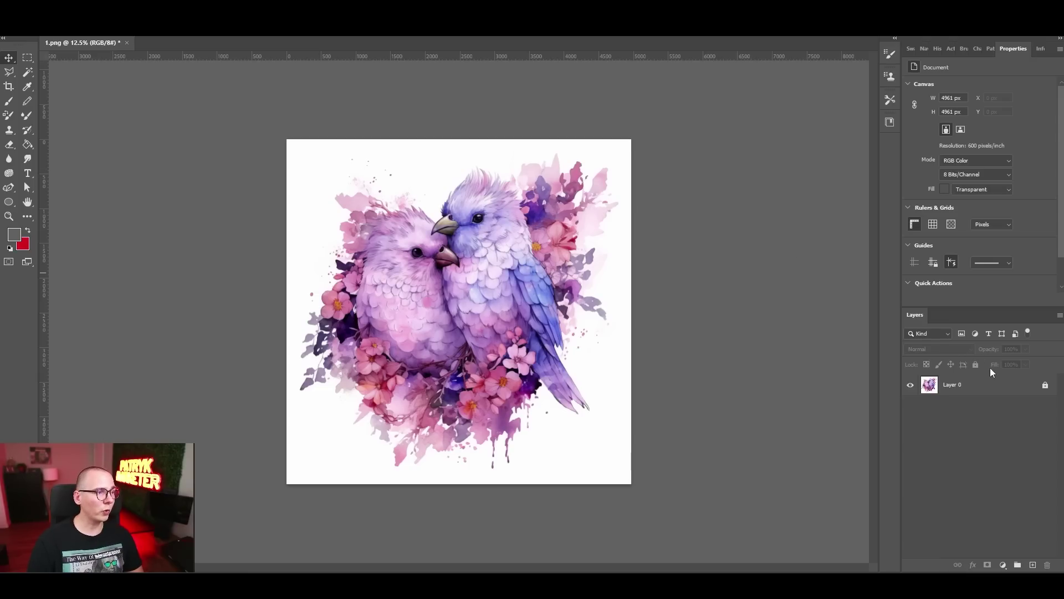
# Step: Unlock Layer 0 and choose the Magic Wand tool at Tolerance 15, Contiguous, Sample All Layers
pyautogui.click(1045, 386)
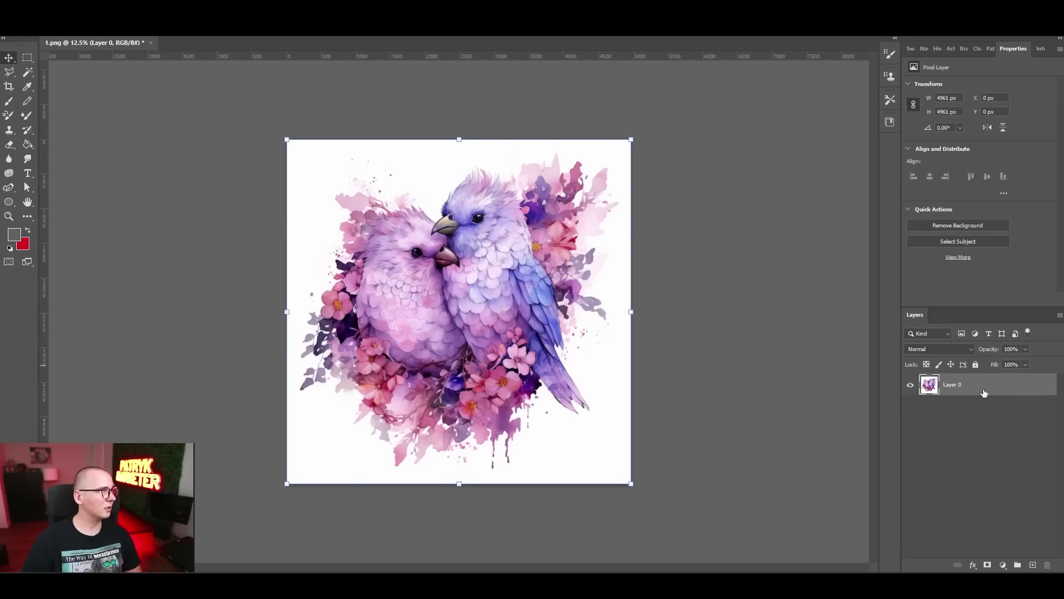
pyautogui.click(30, 77)
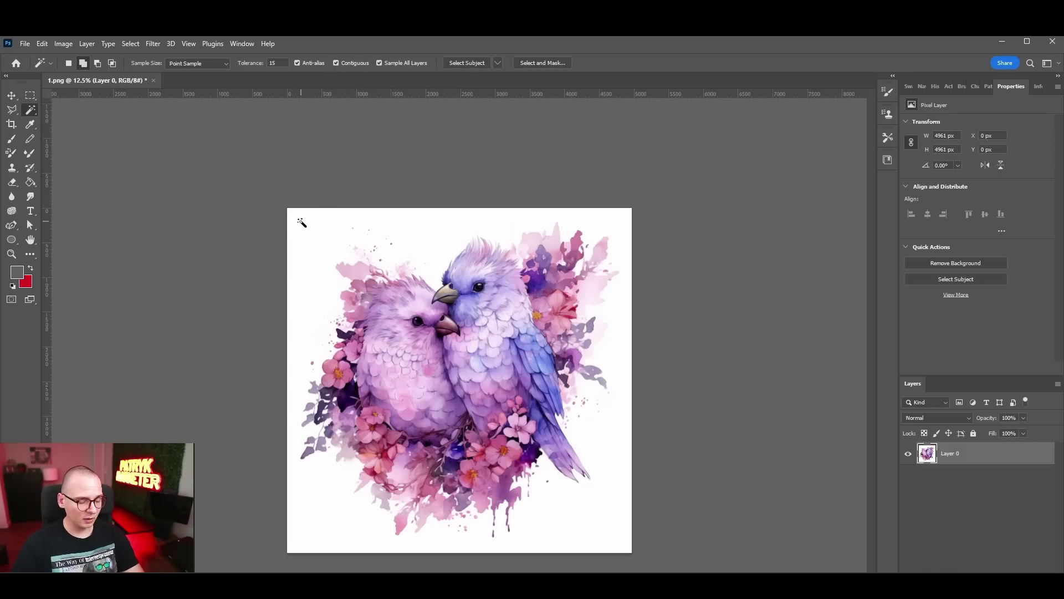
# Step: Magic Wand the white backdrop, delete it to transparency, deselect, and zoom in on the birds
pyautogui.click(301, 222)
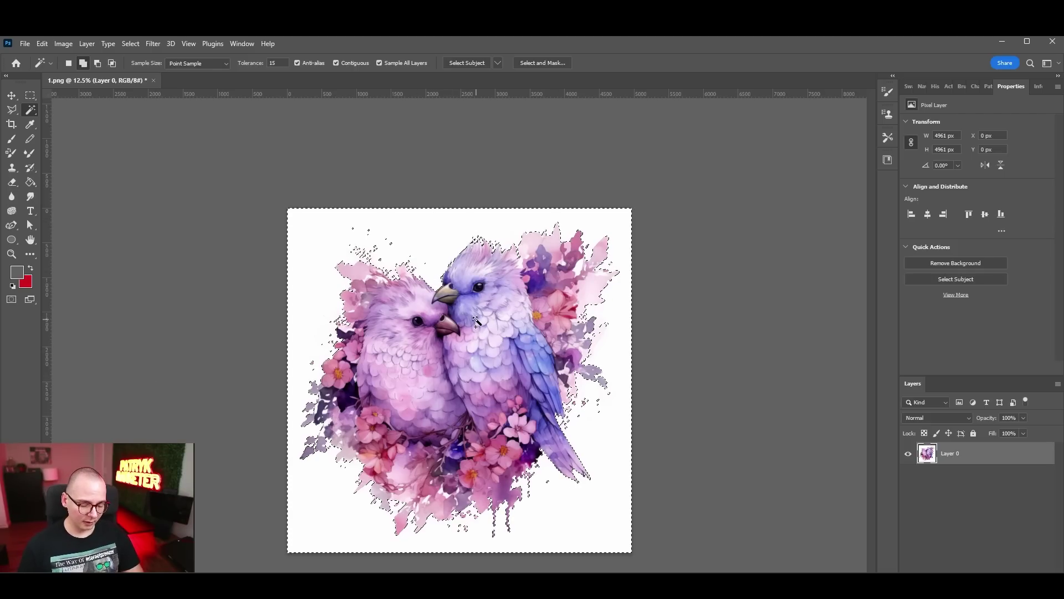
pyautogui.press('Delete')
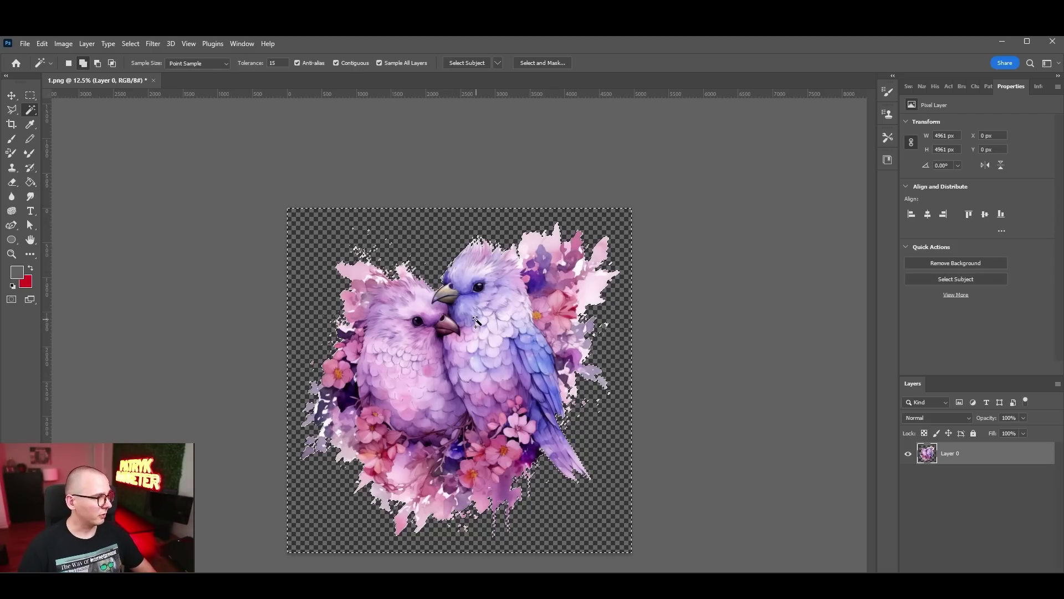
pyautogui.press('m')
pyautogui.hotkey('ctrl', 'd')
pyautogui.scroll(1, 319, 252)
pyautogui.scroll(4, 319, 252)
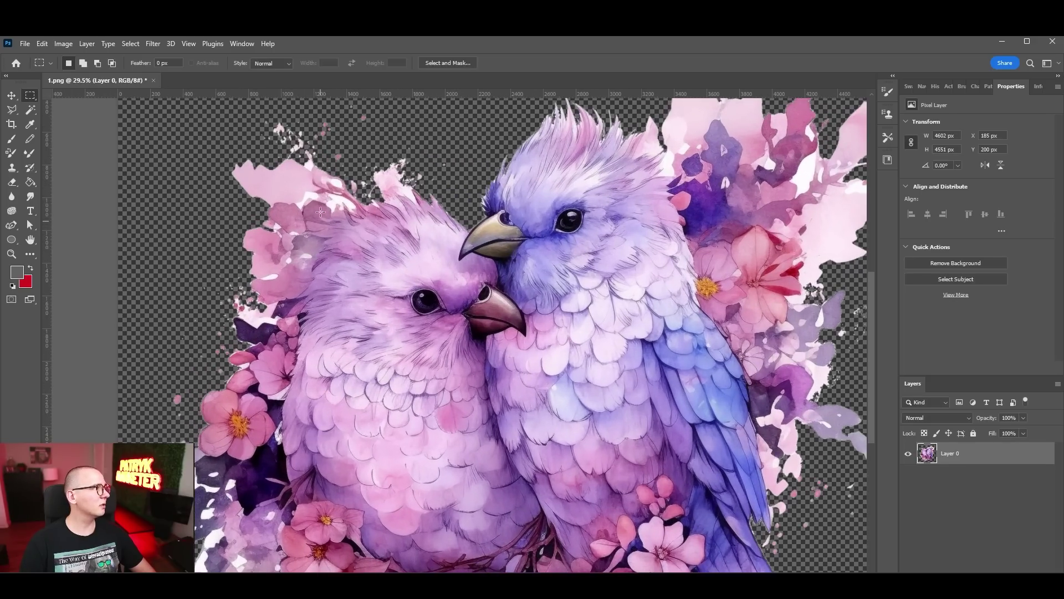
pyautogui.scroll(1, 320, 207)
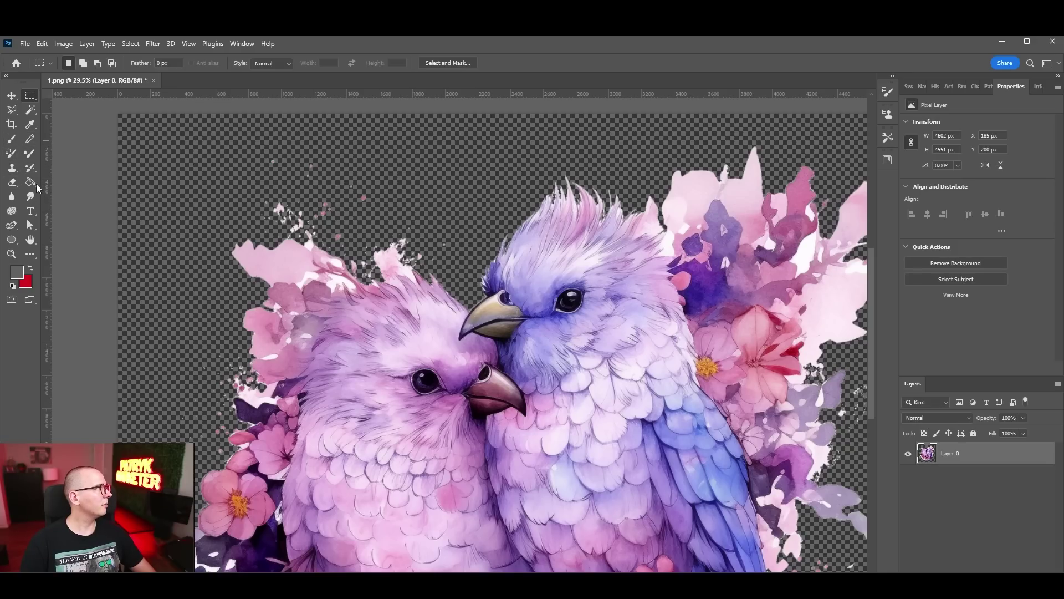
# Step: Outline the stray pink specks above the birds with the Polygonal Lasso, then deselect
pyautogui.press('l')
pyautogui.click(245, 200)
pyautogui.click(258, 143)
pyautogui.click(377, 158)
pyautogui.click(392, 202)
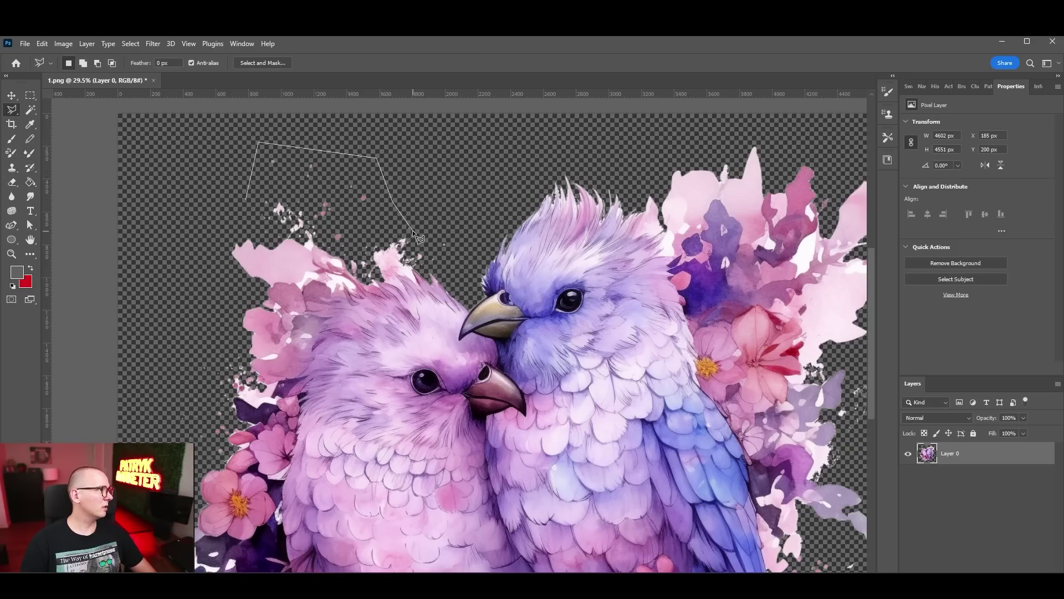
pyautogui.click(430, 259)
pyautogui.click(366, 281)
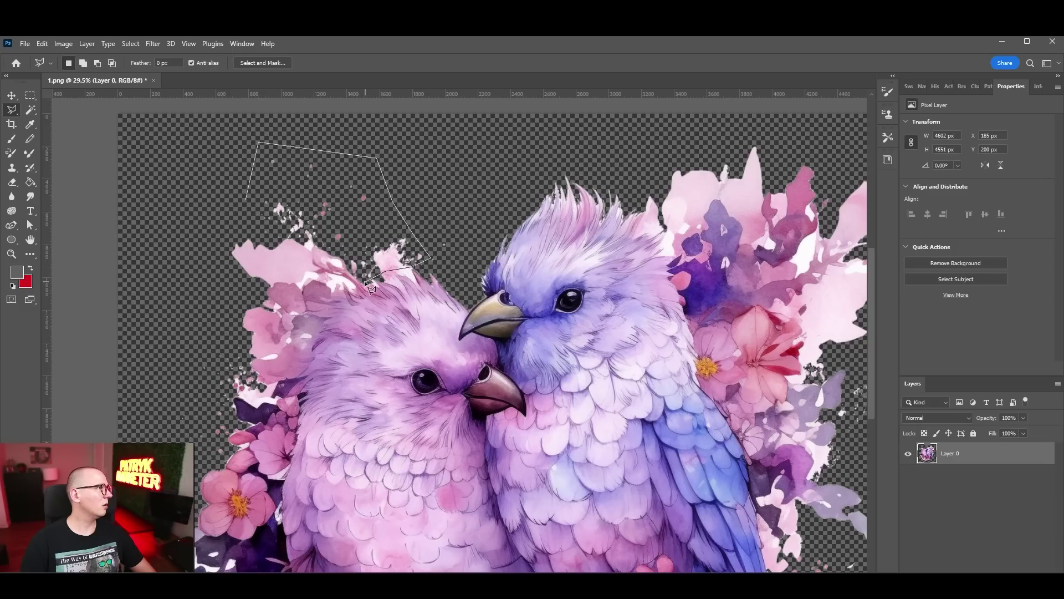
pyautogui.click(309, 241)
pyautogui.click(248, 226)
pyautogui.click(246, 200)
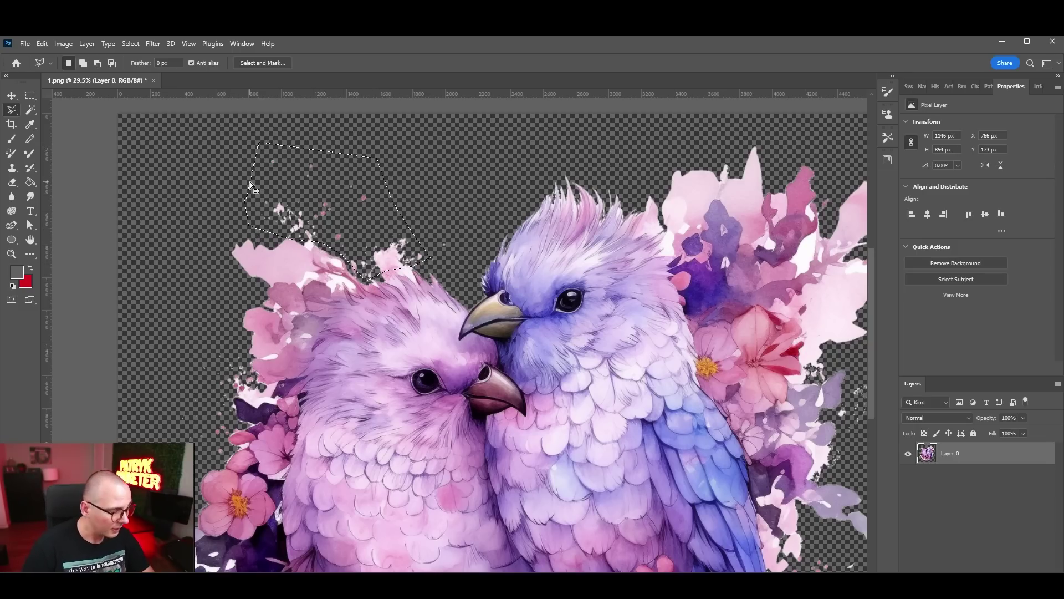
pyautogui.hotkey('ctrl', 'd')
# Step: Abandon a partial lasso outline around the remaining specks and reposition the view
pyautogui.click(450, 227)
pyautogui.click(433, 246)
pyautogui.press('Escape')
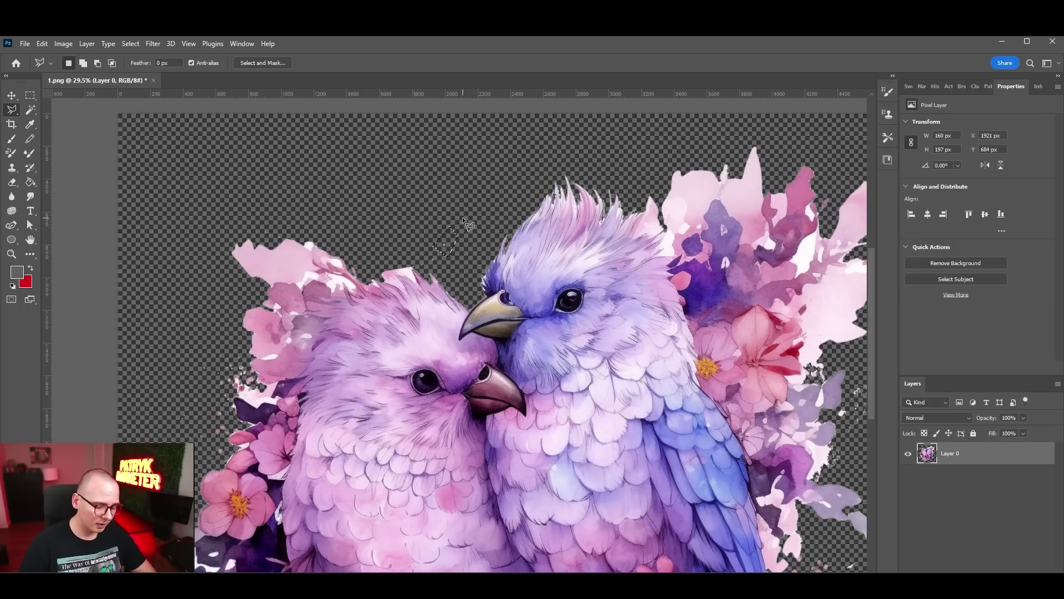
pyautogui.press('m')
pyautogui.scroll(-2, 468, 225)
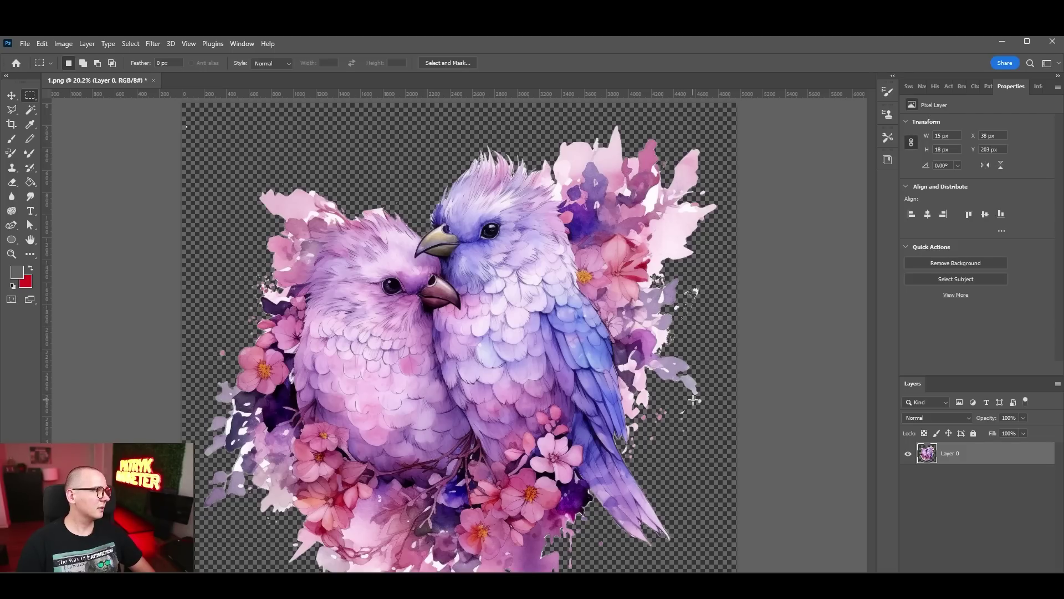
pyautogui.scroll(7, 283, 361)
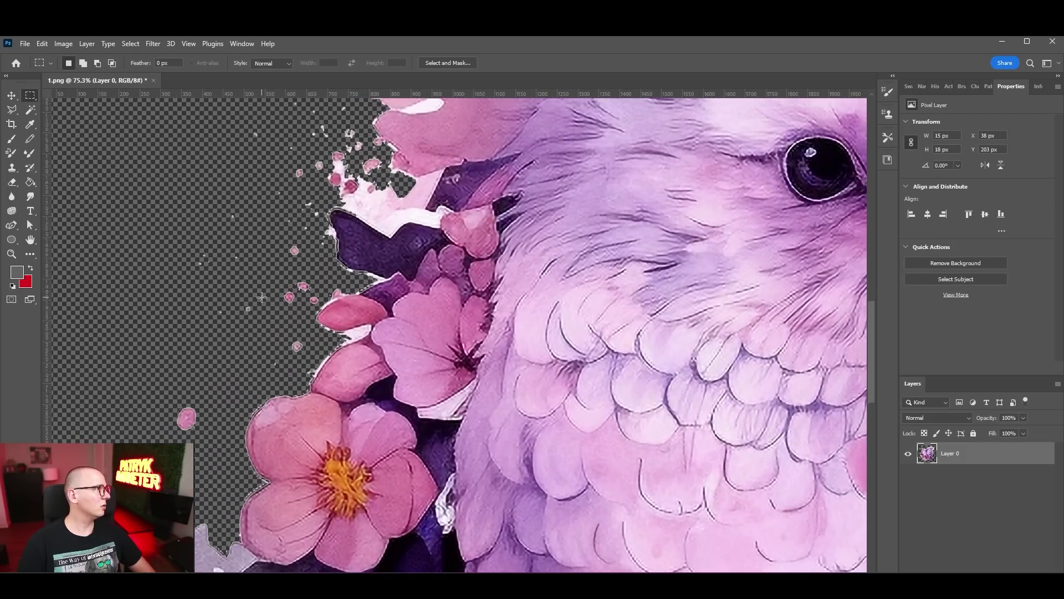
pyautogui.scroll(1, 219, 227)
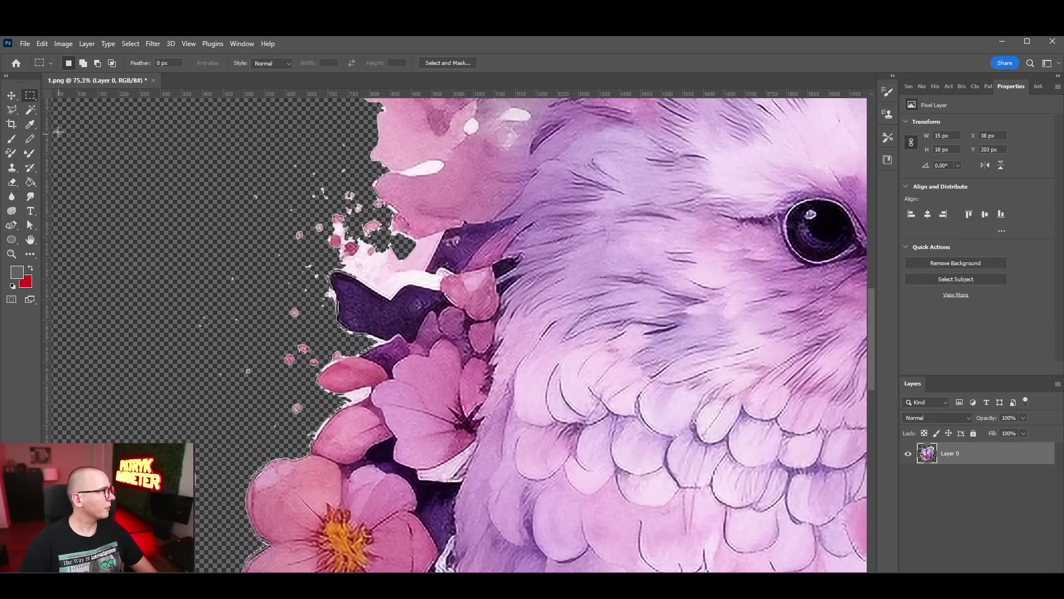
pyautogui.scroll(1, 280, 221)
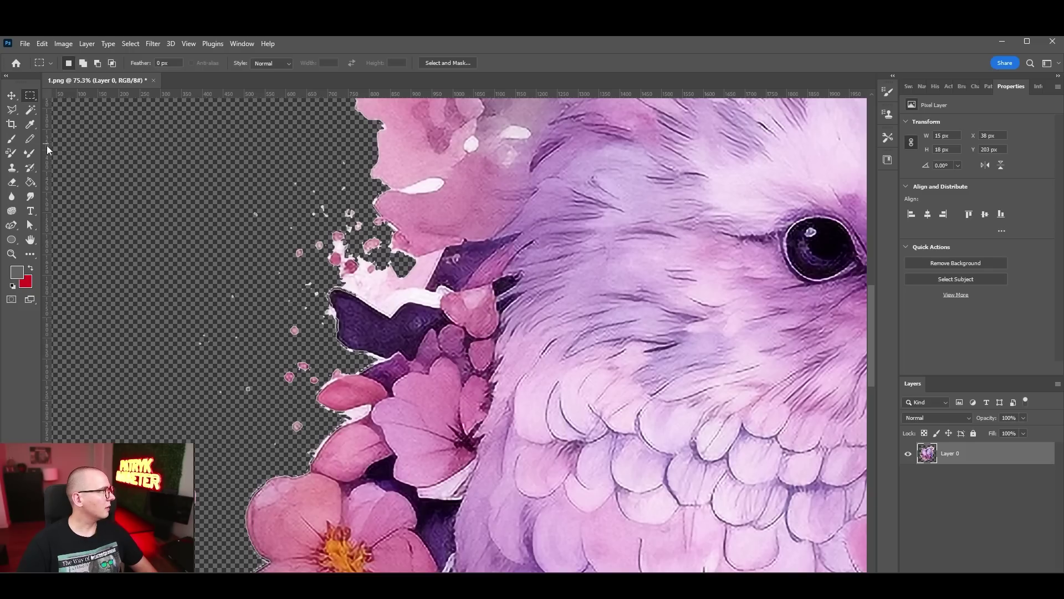
# Step: Lasso the pink specks left of the flowers, delete them, and deselect
pyautogui.click(12, 109)
pyautogui.click(342, 143)
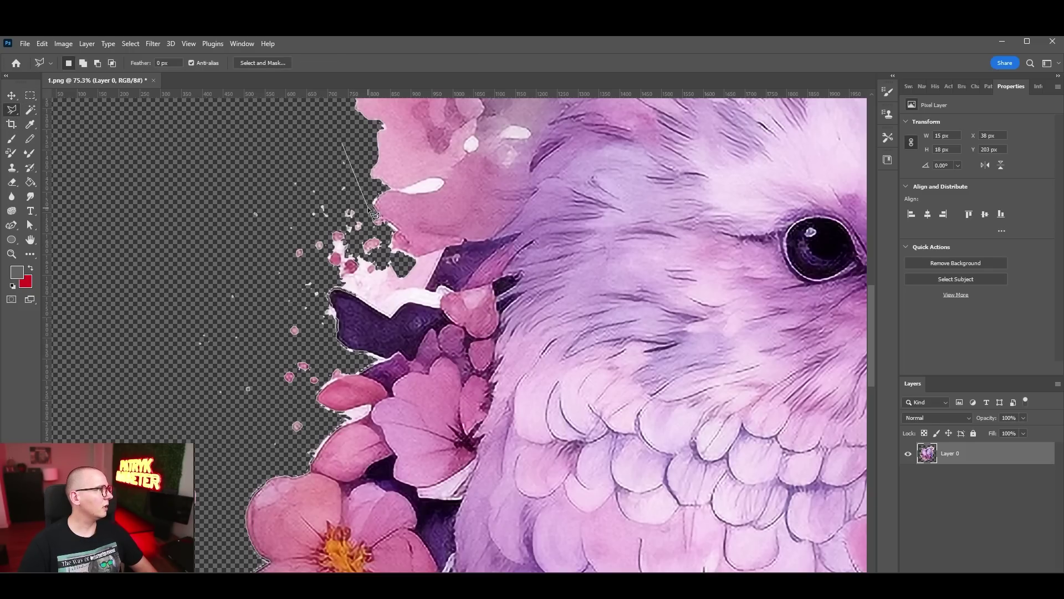
pyautogui.moveTo(396, 249)
pyautogui.mouseDown()
pyautogui.moveTo(366, 259)
pyautogui.moveTo(343, 280)
pyautogui.moveTo(258, 279)
pyautogui.mouseUp()
pyautogui.click(224, 243)
pyautogui.click(229, 176)
pyautogui.click(342, 143)
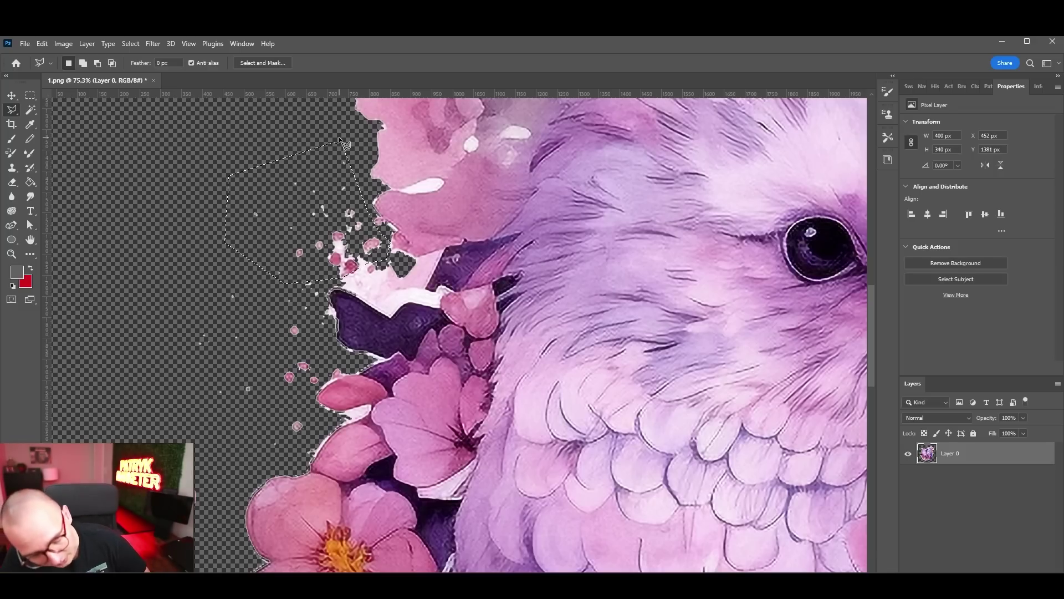
pyautogui.press('Delete')
pyautogui.press('m')
pyautogui.hotkey('ctrl', 'd')
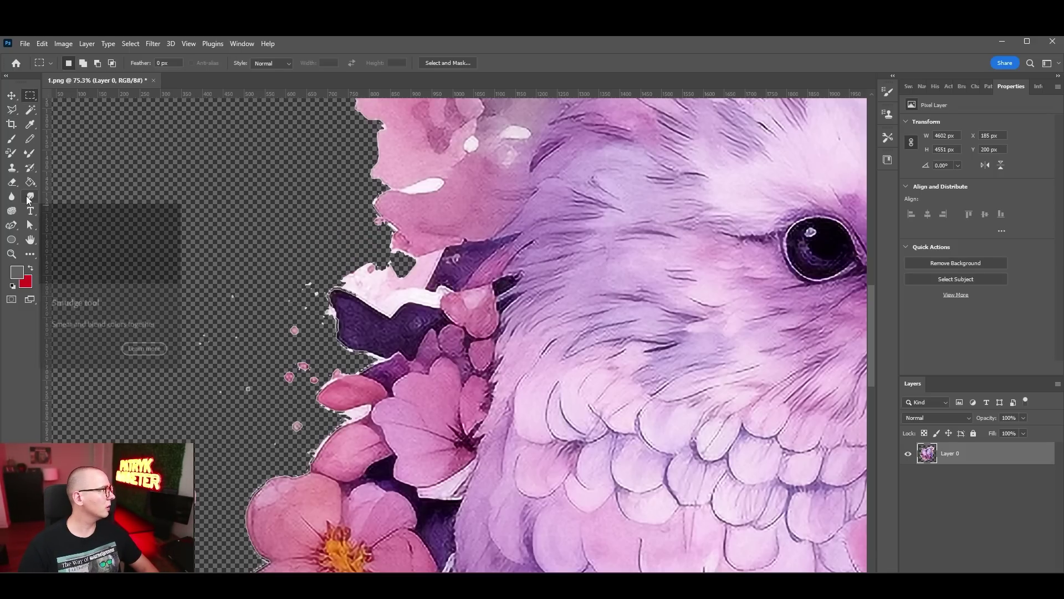
# Step: Pick the Smudge tool and zoom out to see the whole lovebirds image
pyautogui.click(27, 200)
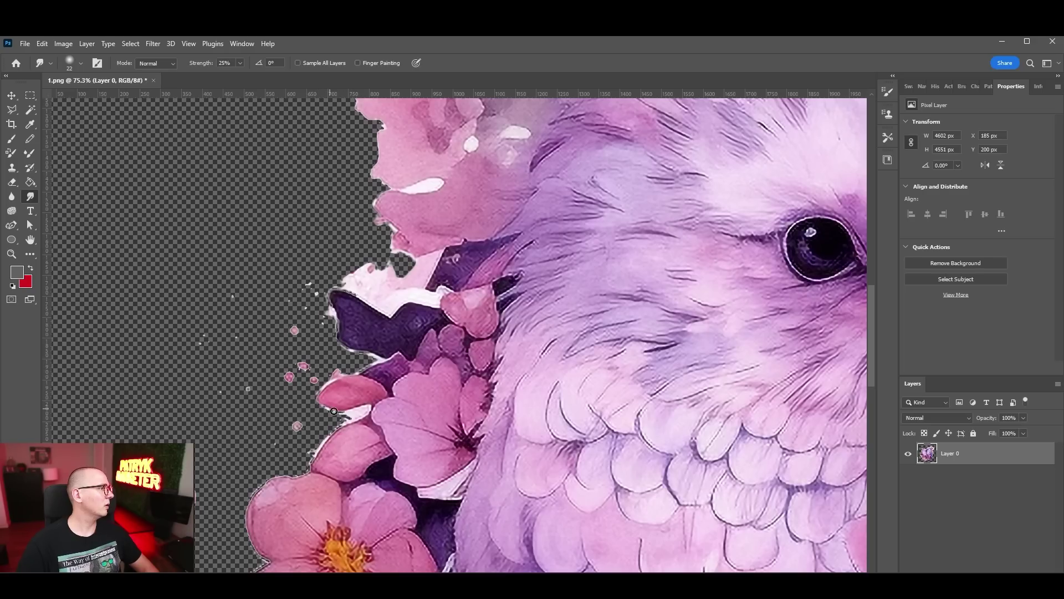
pyautogui.scroll(-5, 360, 320)
pyautogui.scroll(-3, 358, 325)
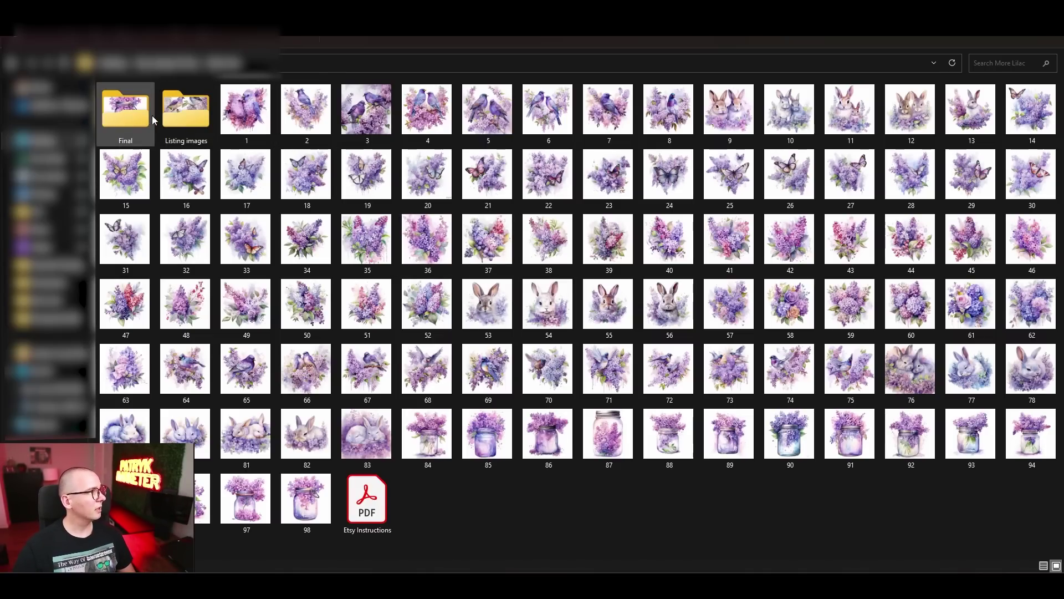
# Step: Browse the numbered lilac clipart in File Explorer, then bring Photoshop back with 10.png
pyautogui.moveTo(137, 123)
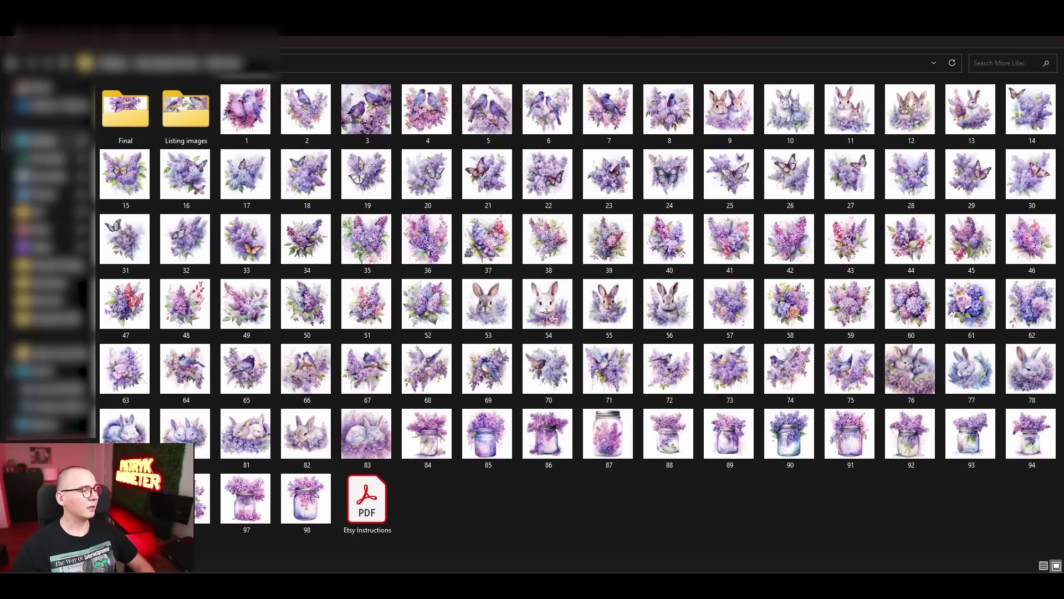
pyautogui.click(704, 586)
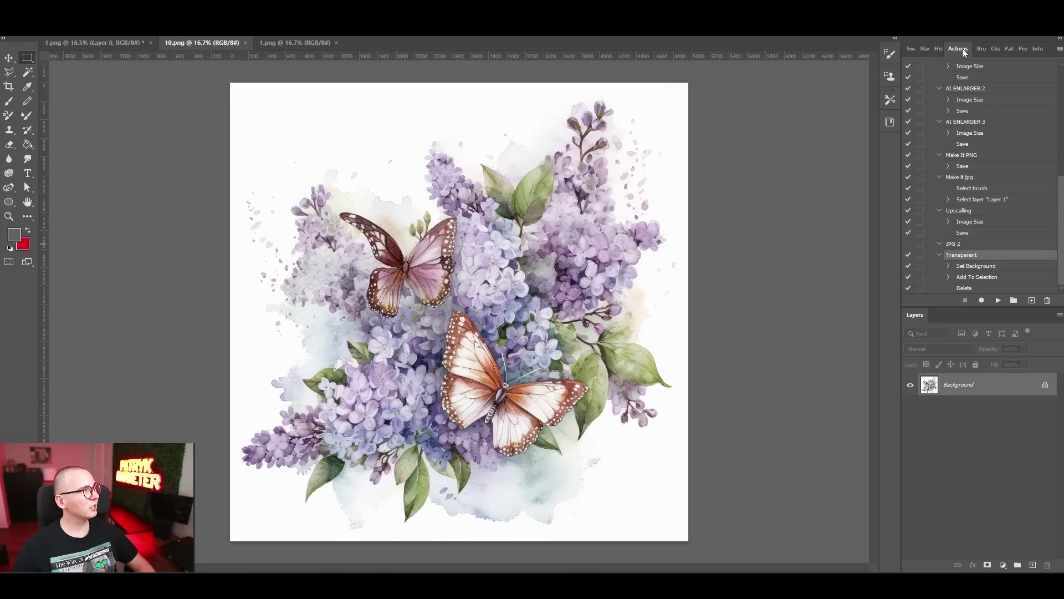
pyautogui.hotkey('alt', 'w')
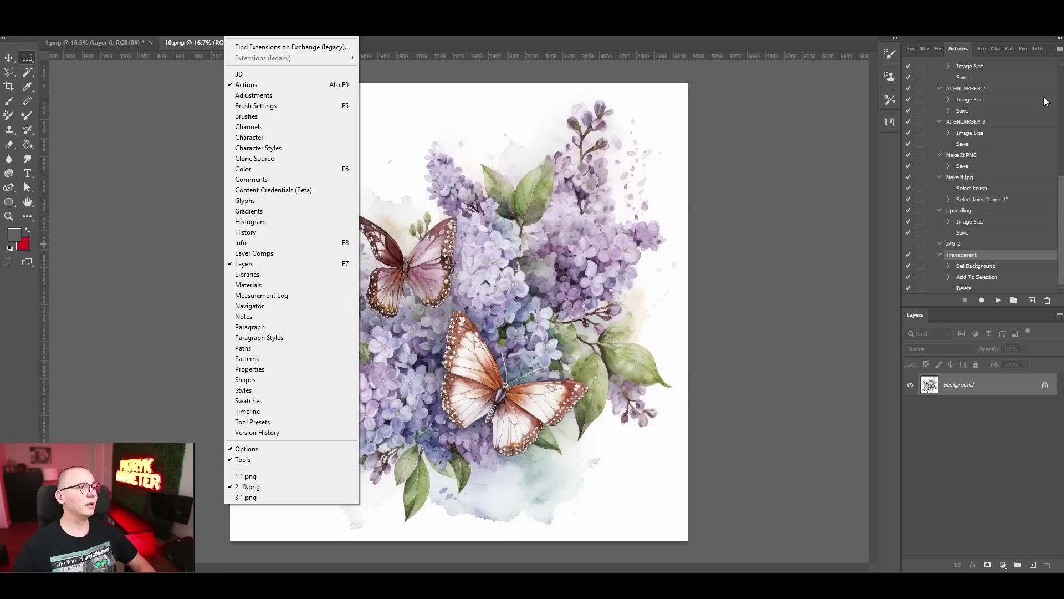
pyautogui.click(805, 247)
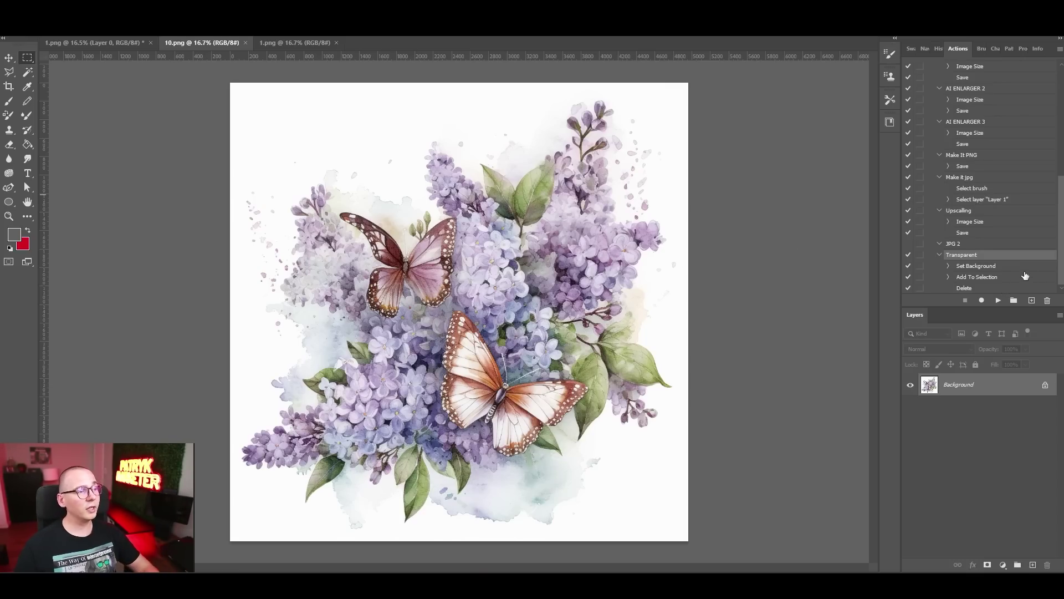
pyautogui.click(1032, 301)
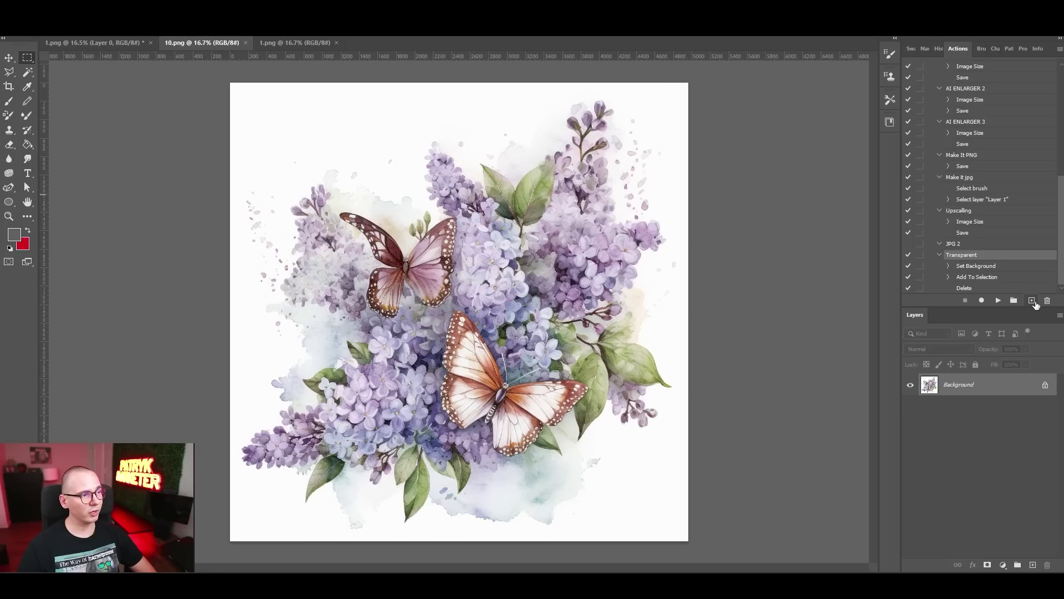
# Step: Record 'Background Removal': unlock the layer, Magic Wand the white, delete it, then stop recording
pyautogui.write('Background Removal')
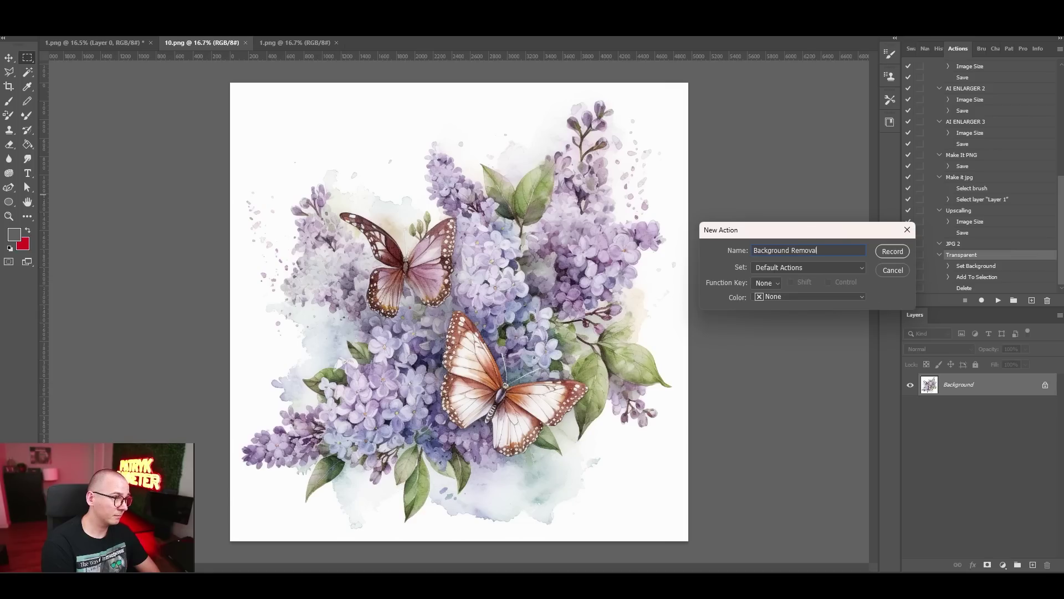
pyautogui.click(879, 254)
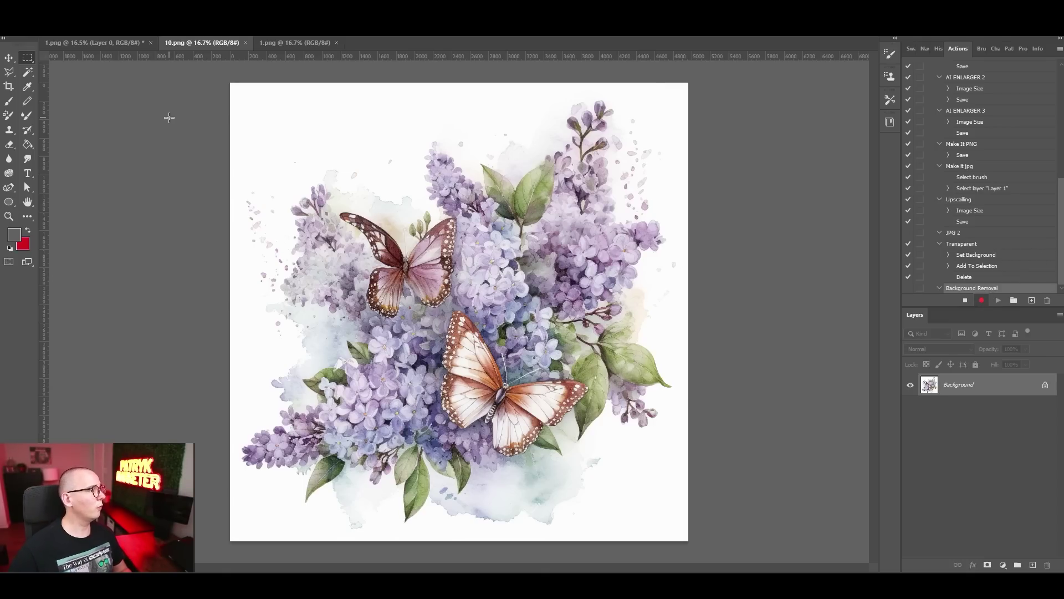
pyautogui.press('w')
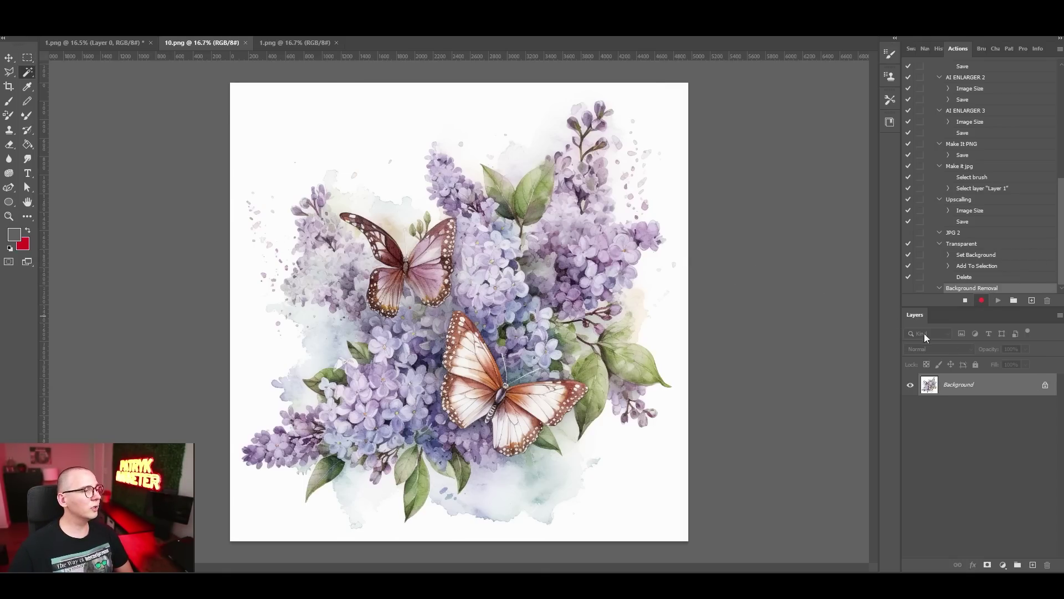
pyautogui.click(1046, 387)
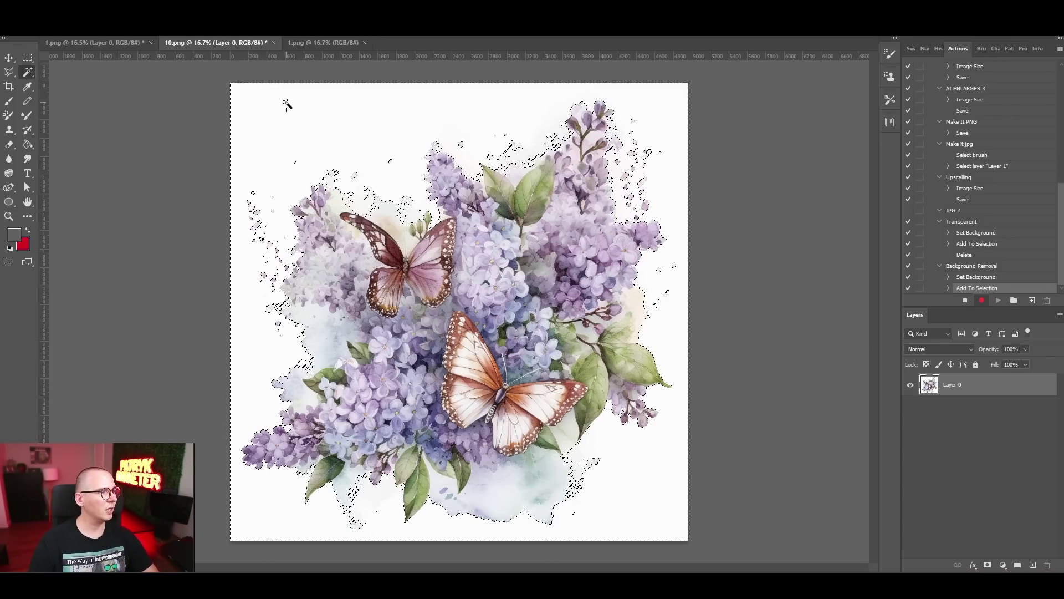
pyautogui.press('Delete')
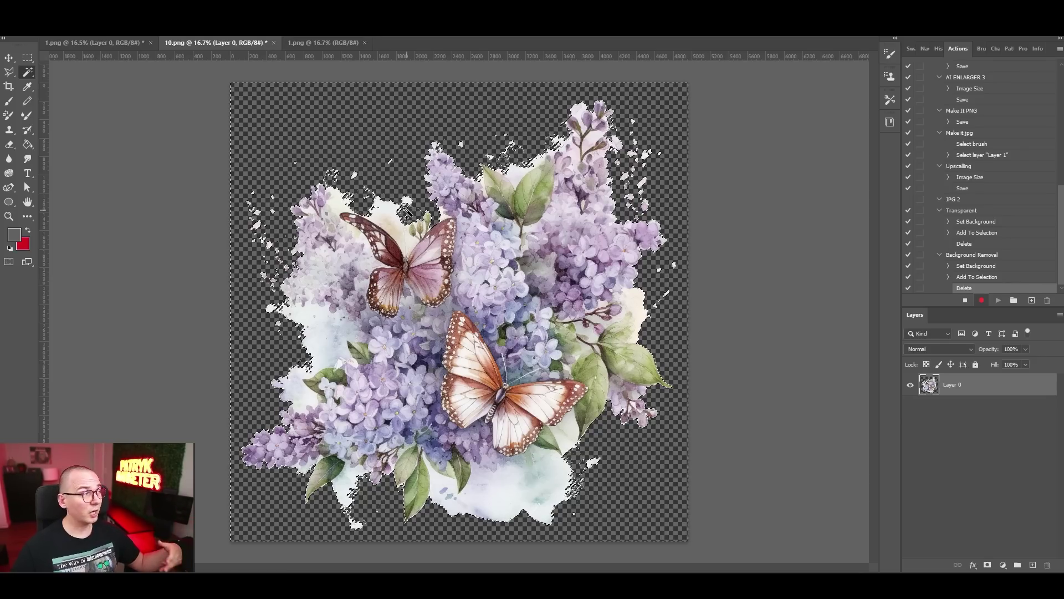
pyautogui.click(27, 57)
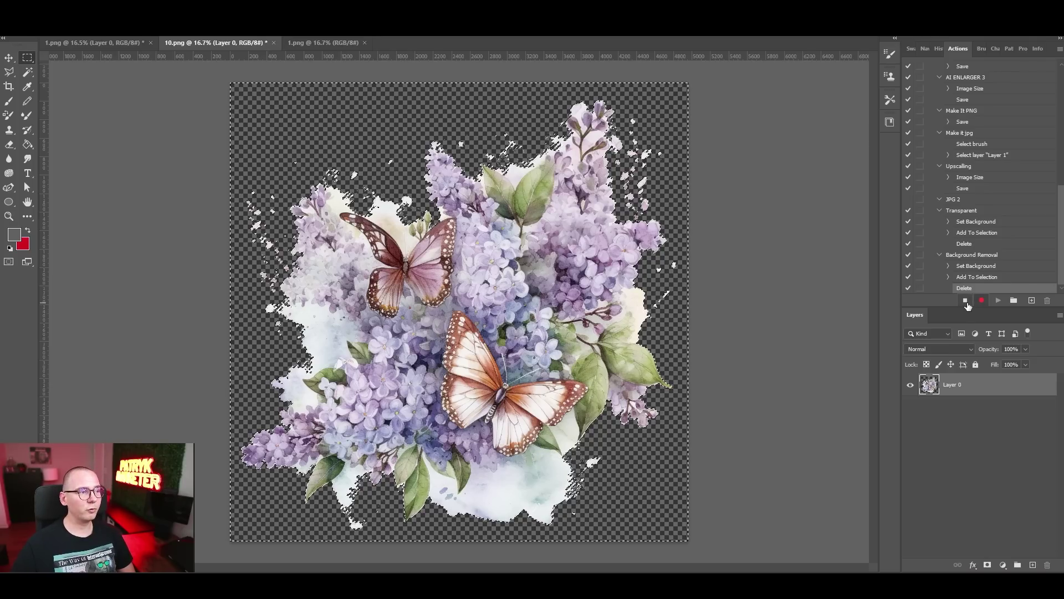
pyautogui.click(966, 301)
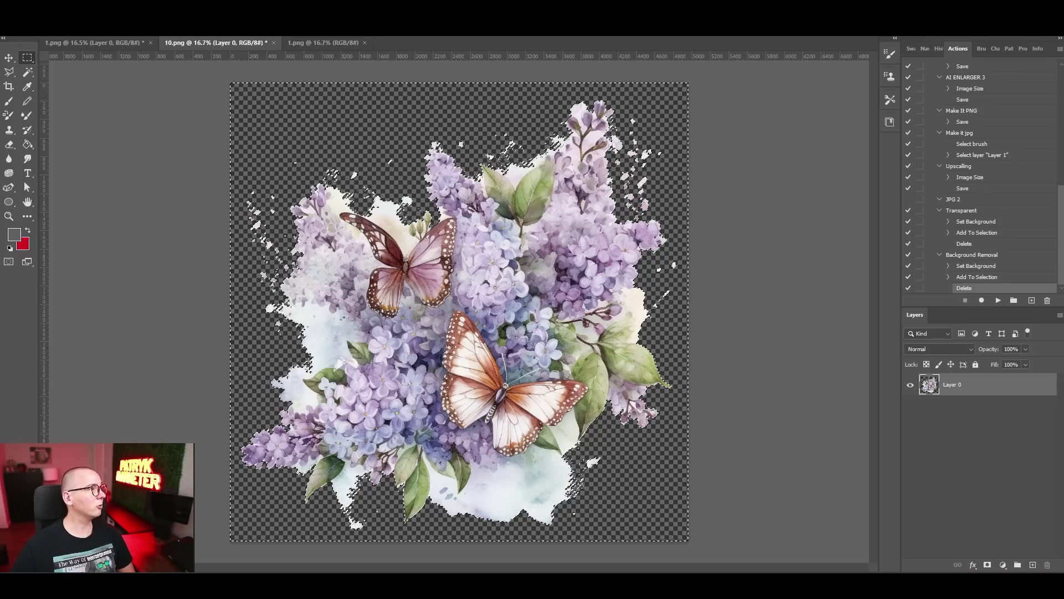
# Step: Open File > Automate > Batch and choose the clipart folder as the source
pyautogui.hotkey('alt', 'f')
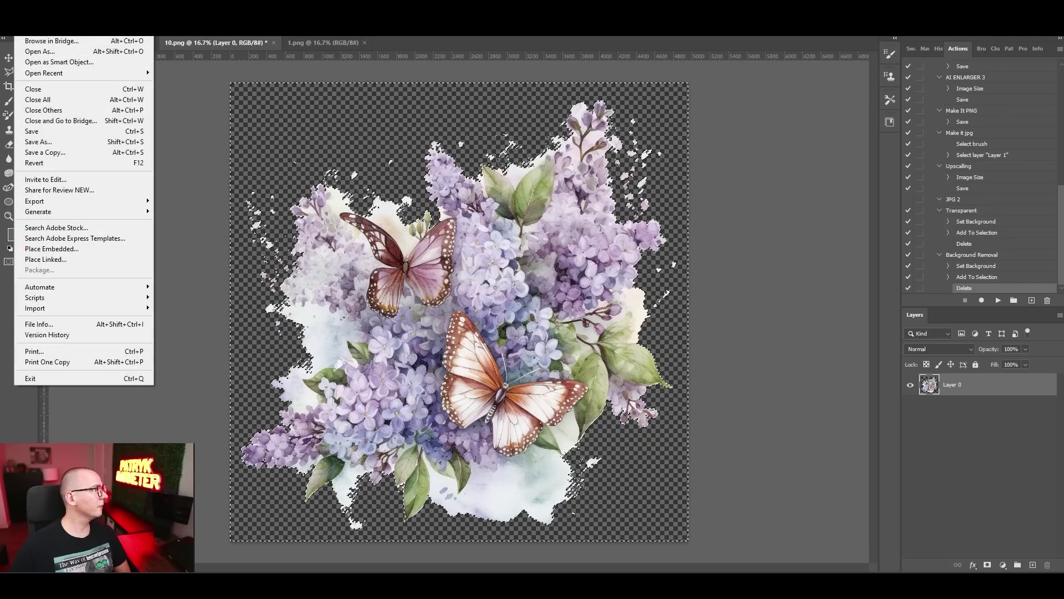
pyautogui.moveTo(69, 289)
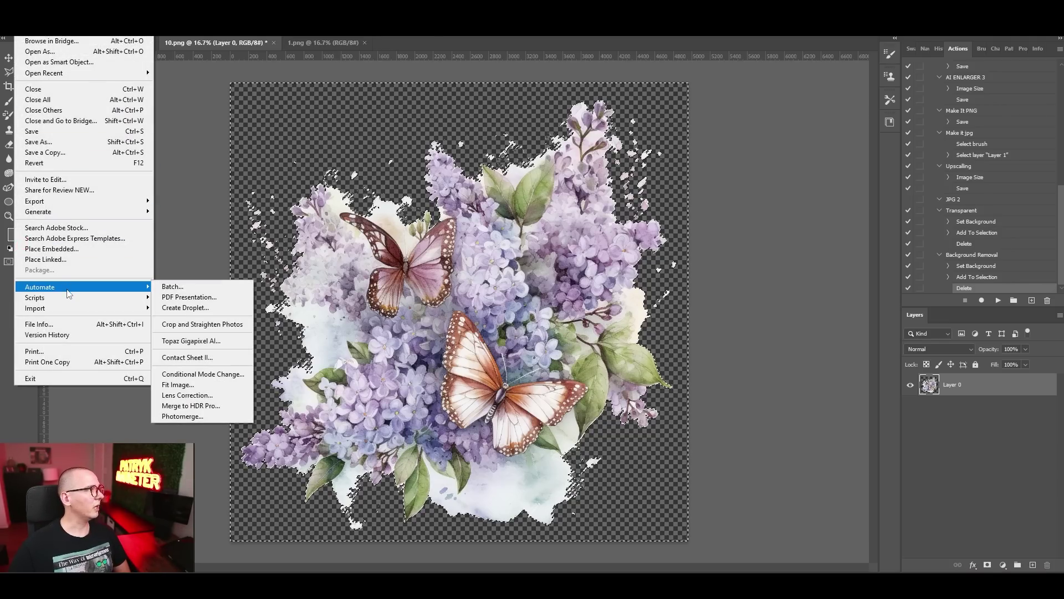
pyautogui.click(170, 287)
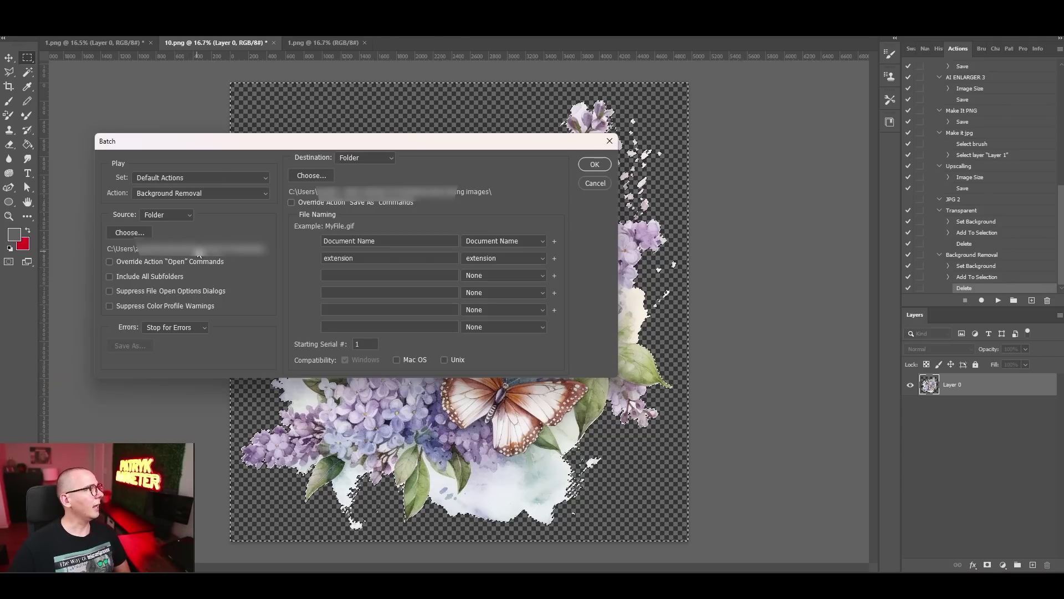
pyautogui.click(133, 235)
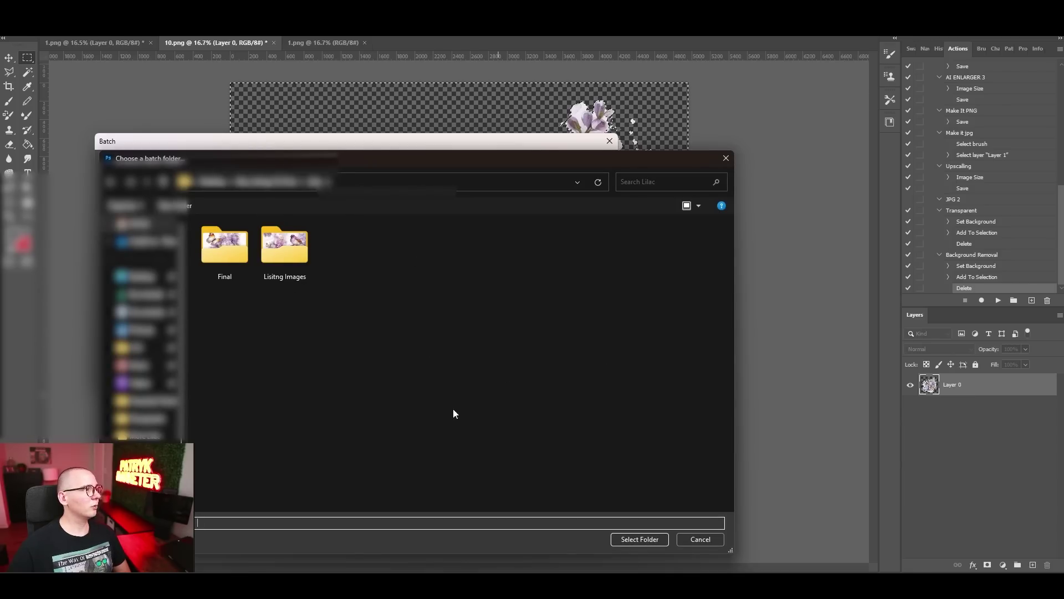
pyautogui.click(640, 539)
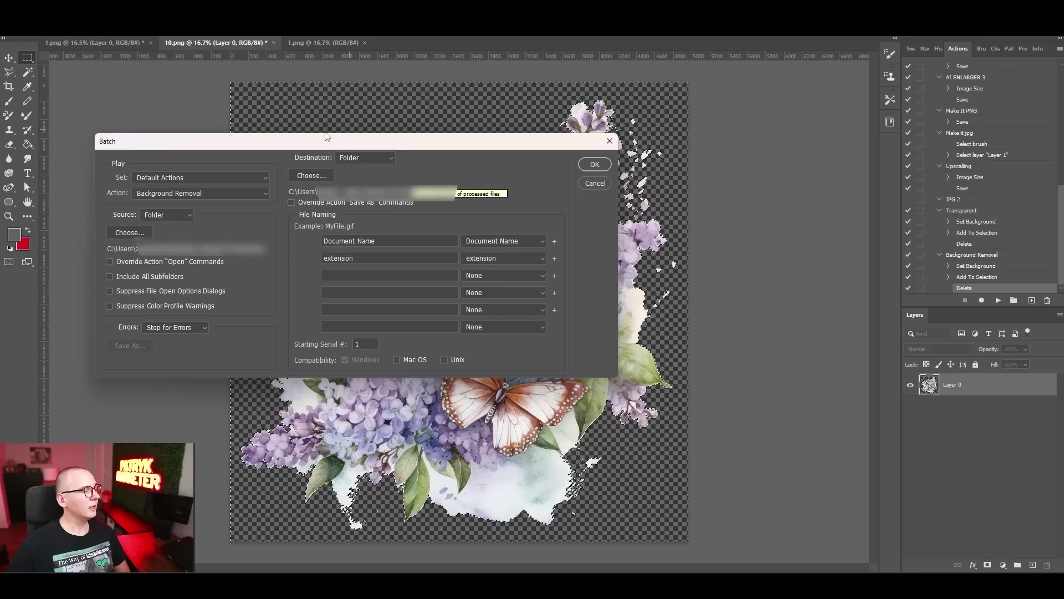
# Step: Set the Final folder as destination and Background Removal as the batch action
pyautogui.click(312, 176)
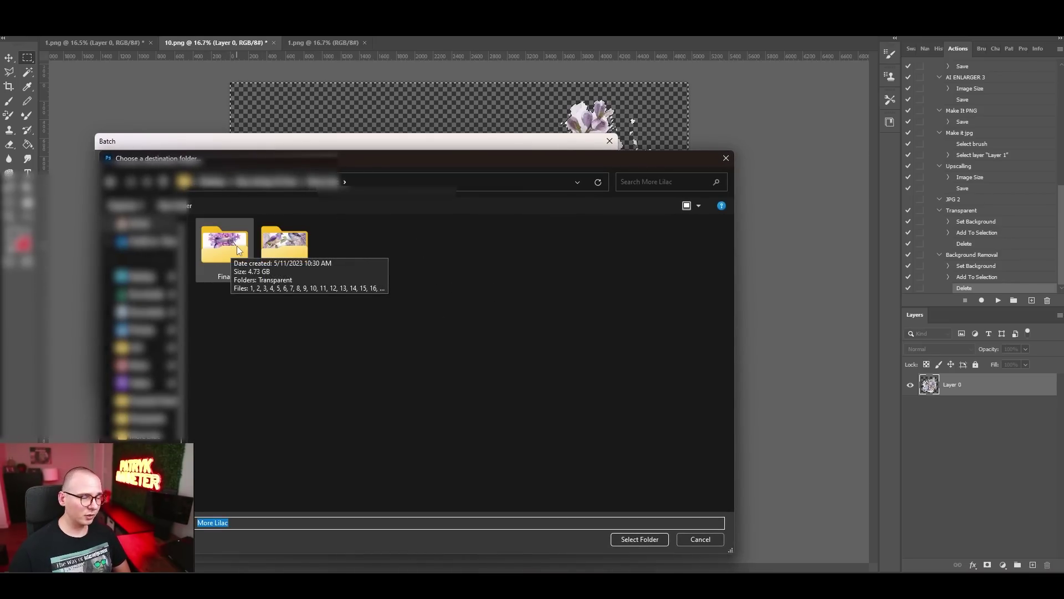
pyautogui.click(235, 245)
pyautogui.doubleClick(236, 245)
pyautogui.press('Return')
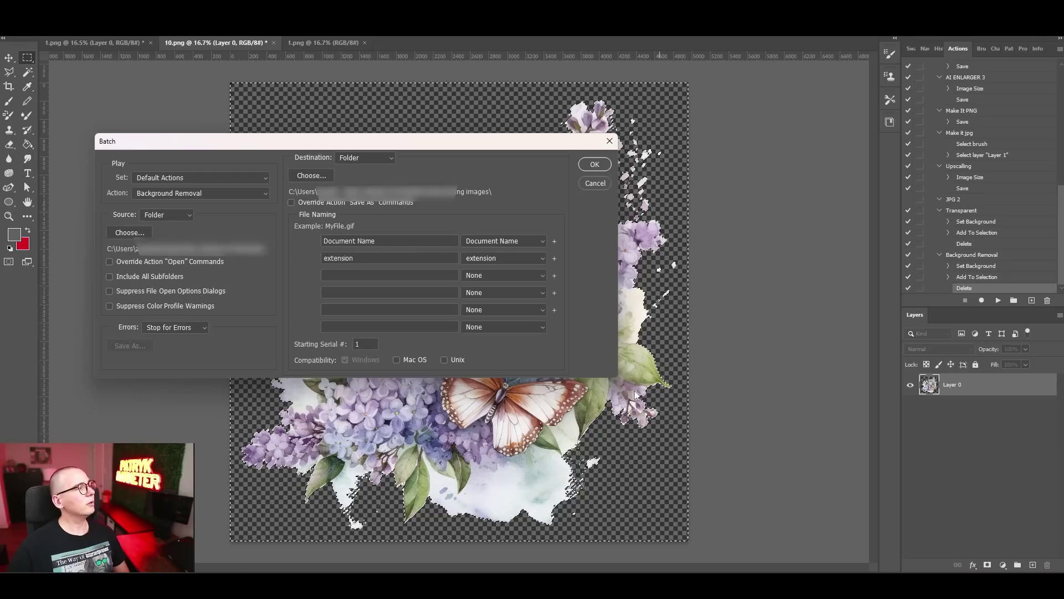
pyautogui.click(242, 198)
pyautogui.click(242, 198)
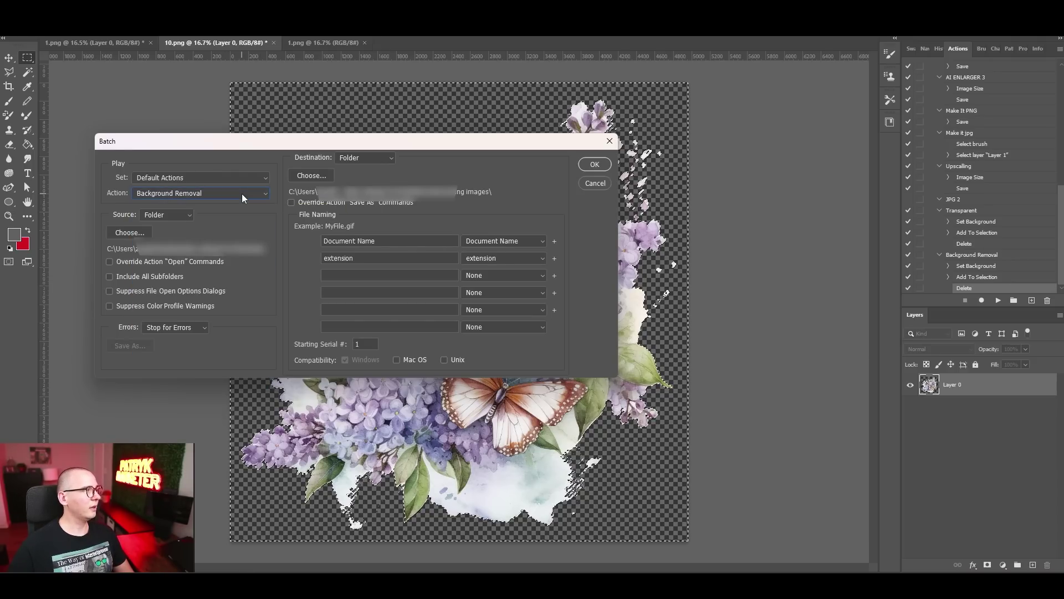
# Step: Confirm the Batch dialog with OK to process every image into PNGs
pyautogui.click(594, 165)
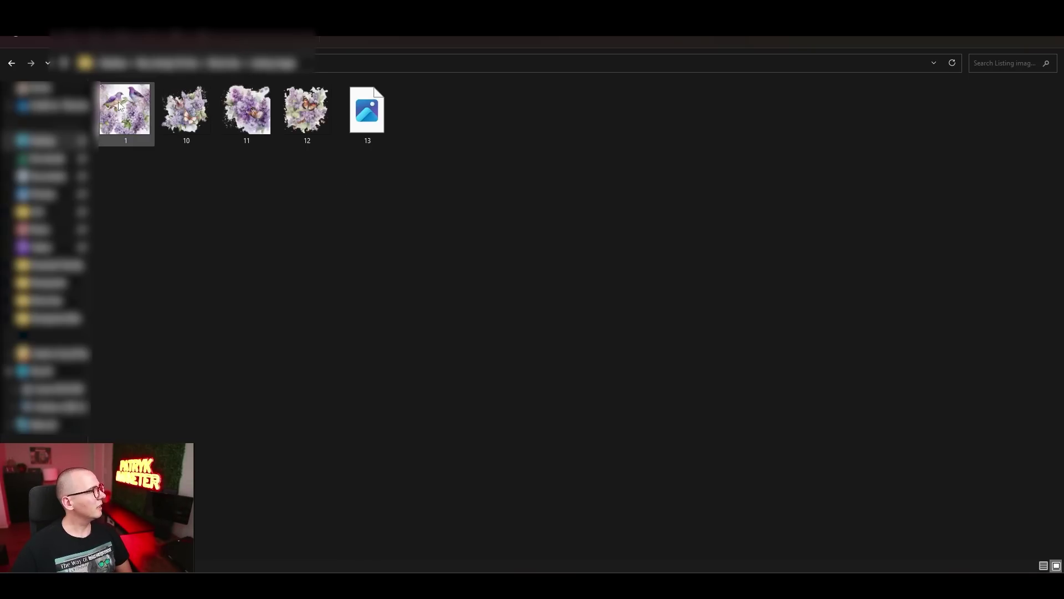
# Step: Watch the output folder list the processed transparent PNGs, now through files 14 and 15
pyautogui.moveTo(131, 123)
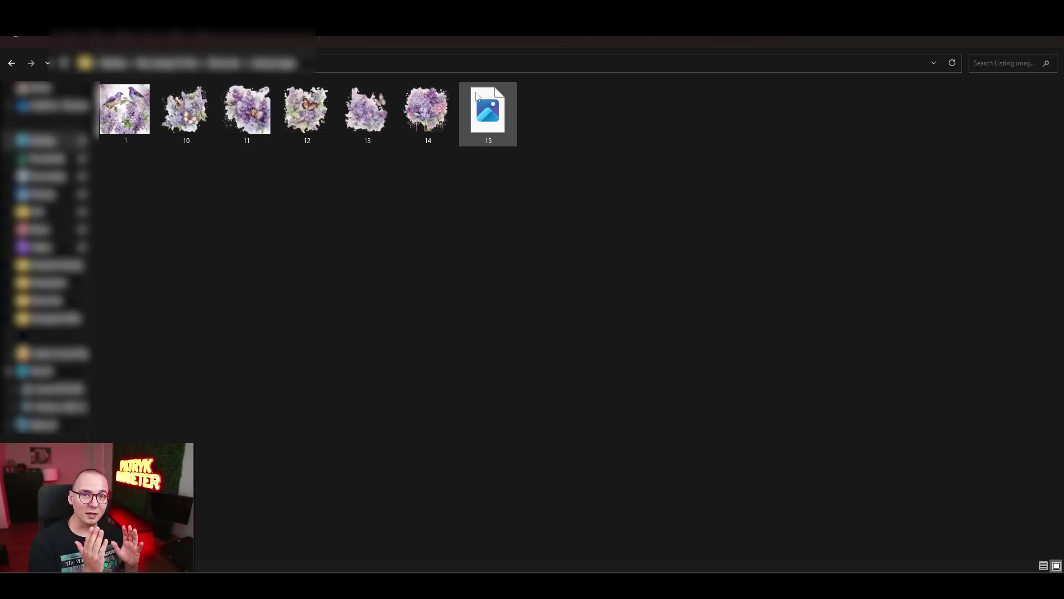
pyautogui.moveTo(477, 97)
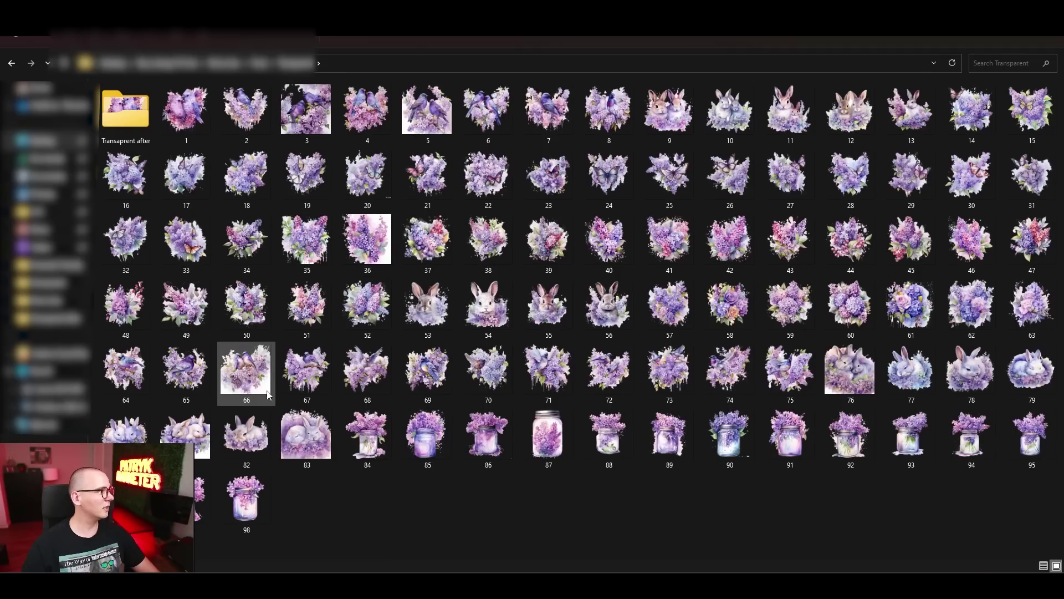
# Step: Open processed image 1 in Photos and step through the next six cleaned clipart images
pyautogui.doubleClick(209, 122)
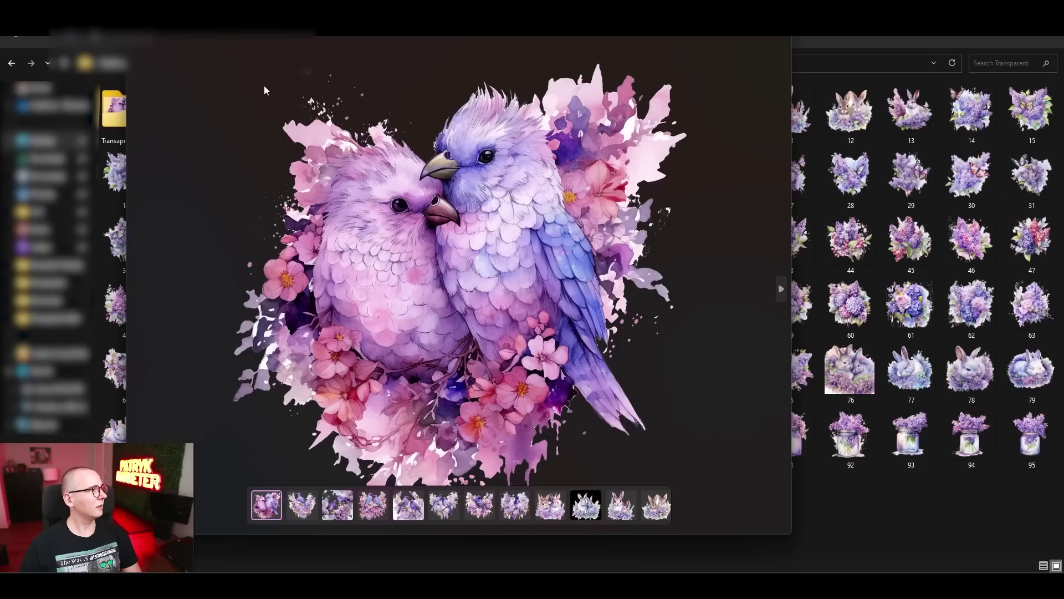
pyautogui.press('Right')
pyautogui.press('Right')
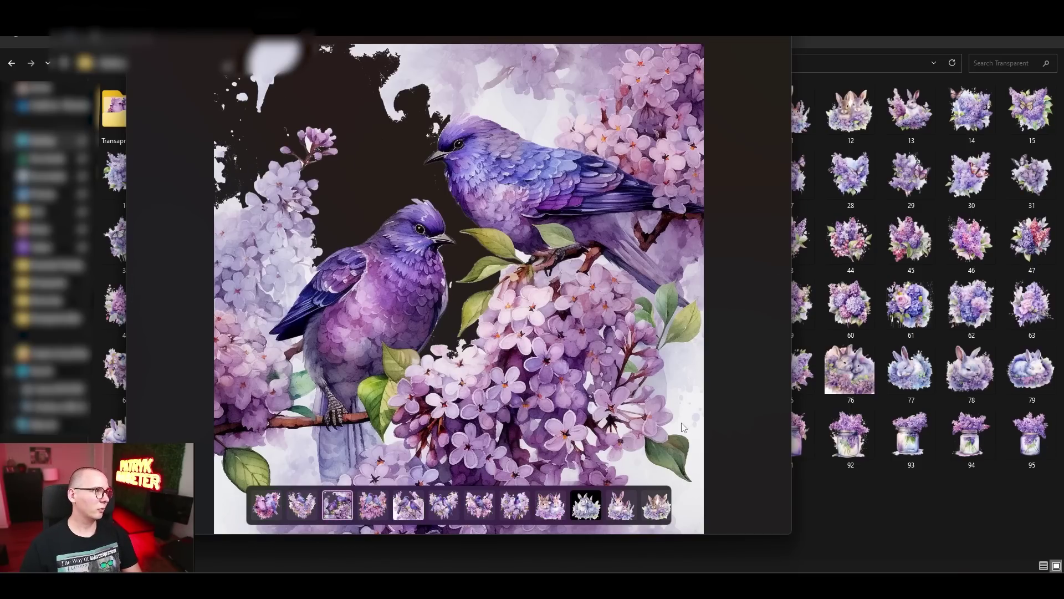
pyautogui.press('Right')
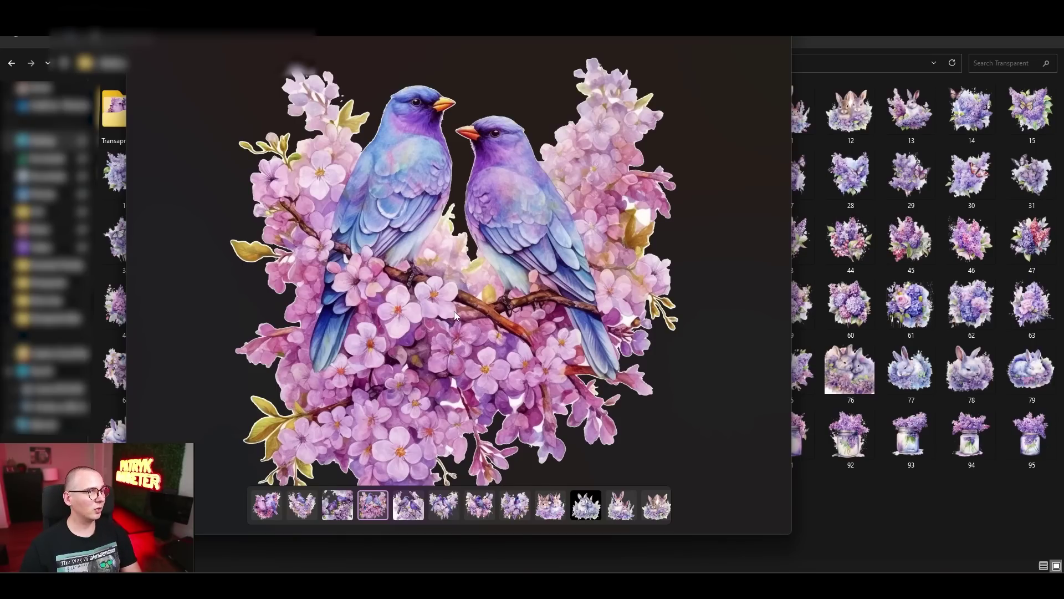
pyautogui.press('Right')
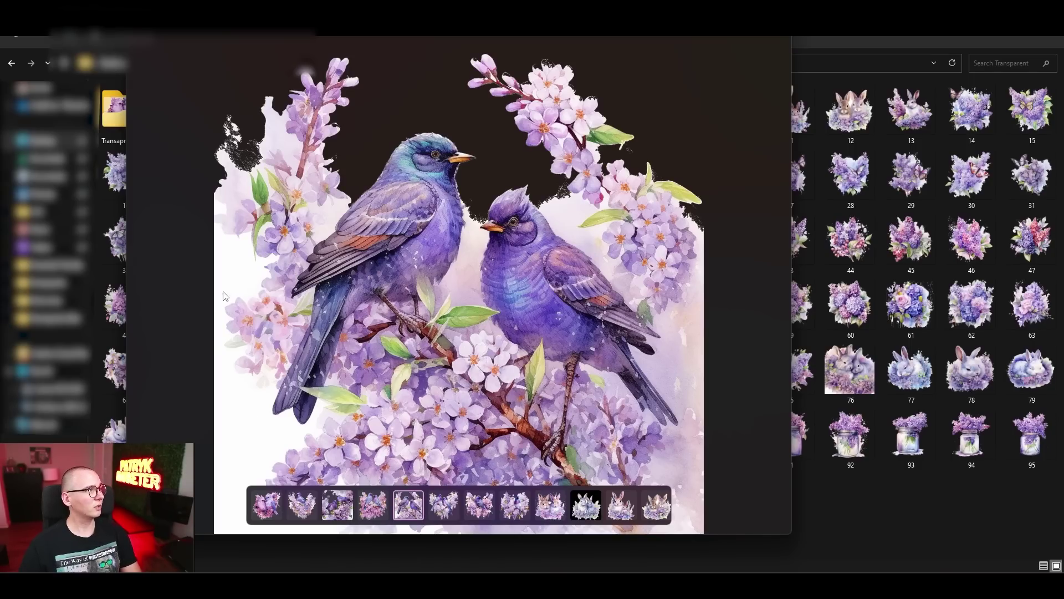
pyautogui.press('Right')
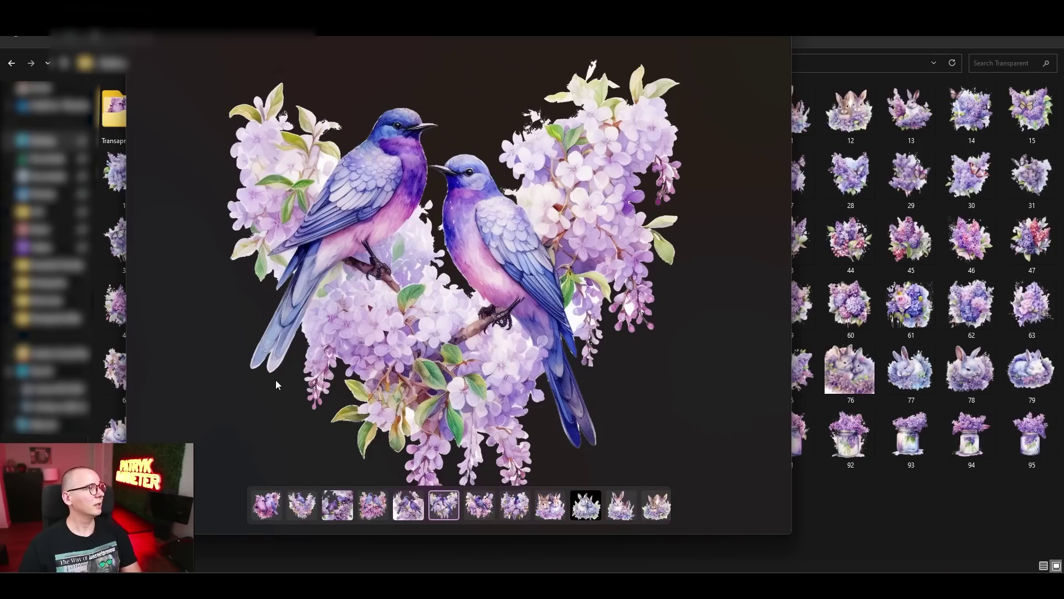
pyautogui.press('Right')
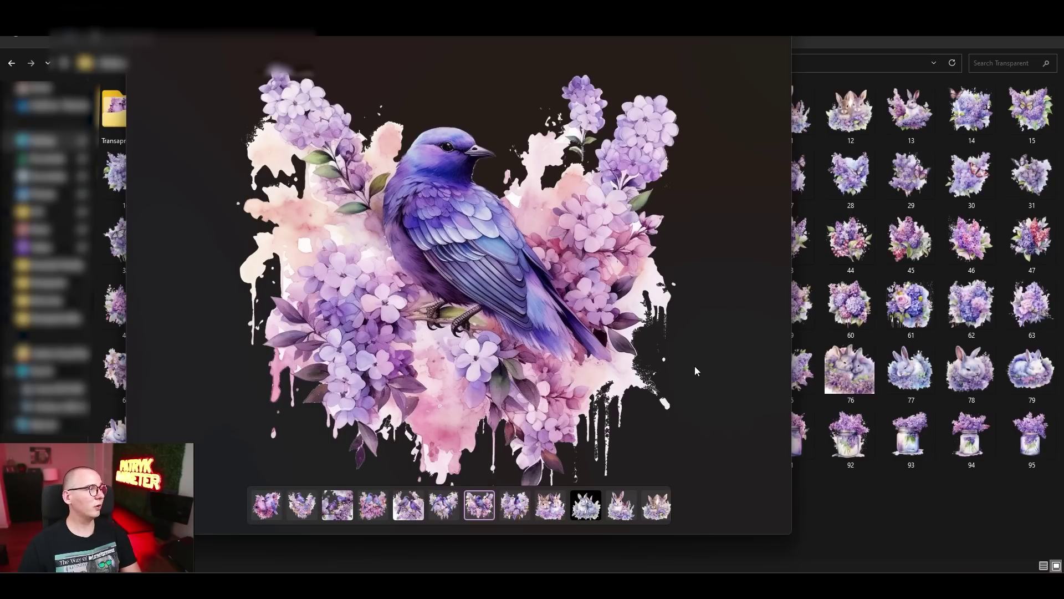
pyautogui.press('Right')
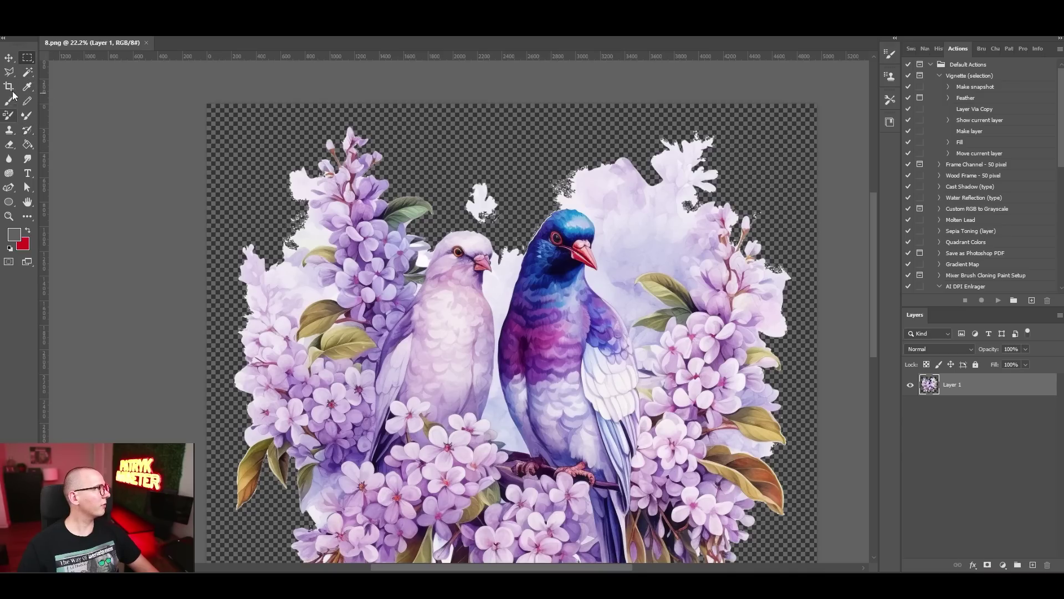
# Step: Outline the dark specks above the birds with the Polygonal Lasso and delete them
pyautogui.click(9, 72)
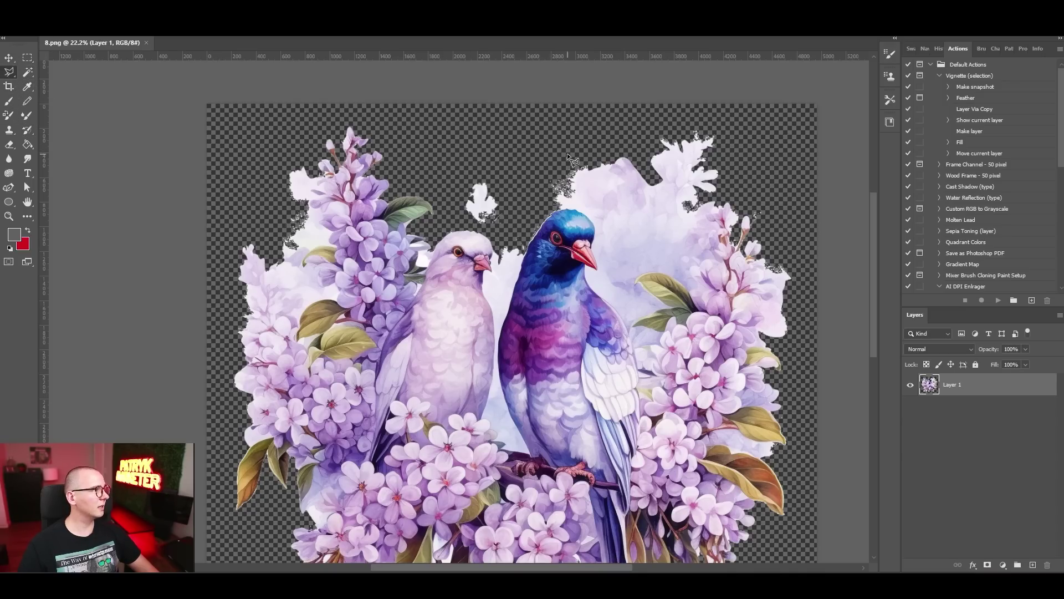
pyautogui.click(592, 157)
pyautogui.click(576, 178)
pyautogui.click(575, 191)
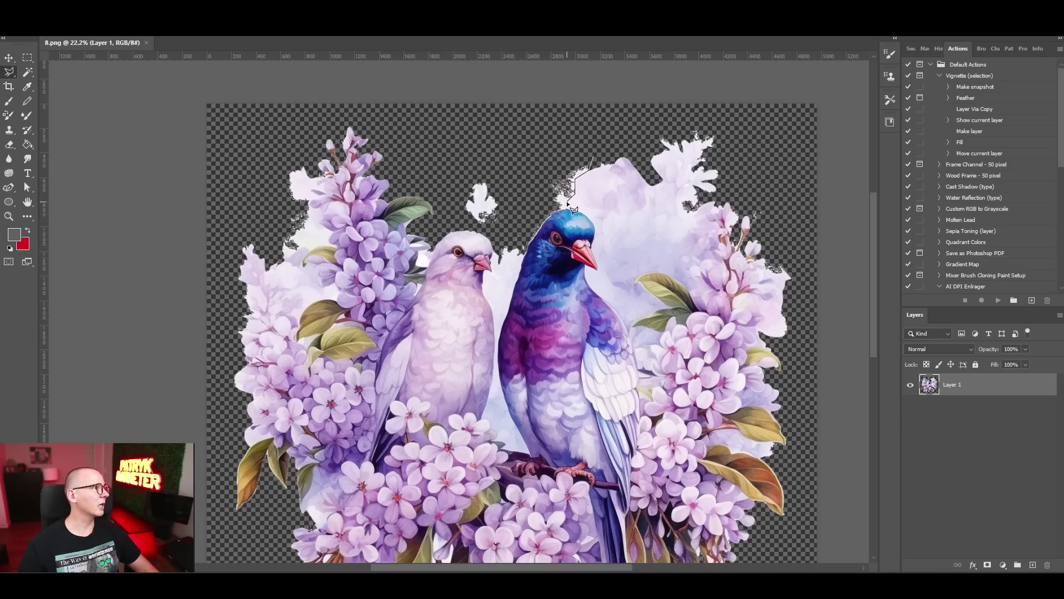
pyautogui.click(592, 152)
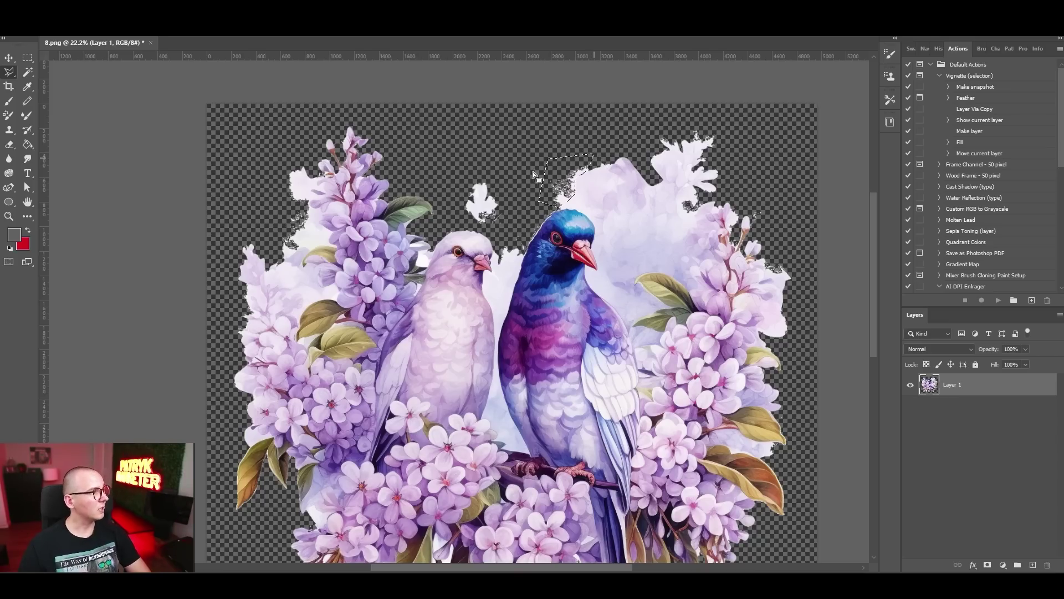
pyautogui.press('Delete')
# Step: Lasso and delete the stray white blob above the birds, then zoom out to view the whole image
pyautogui.click(493, 161)
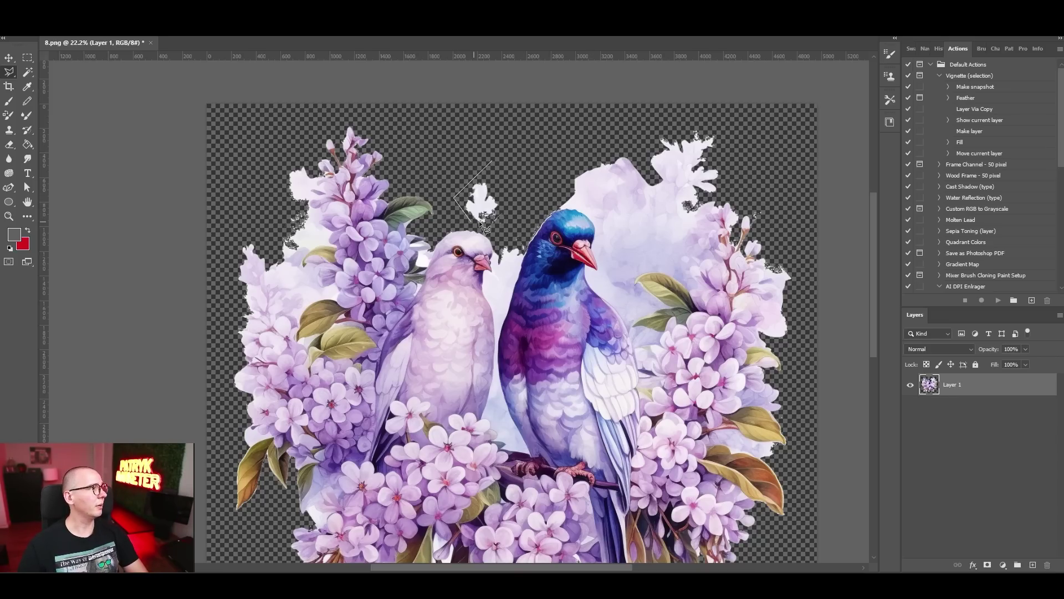
pyautogui.click(513, 197)
pyautogui.click(493, 160)
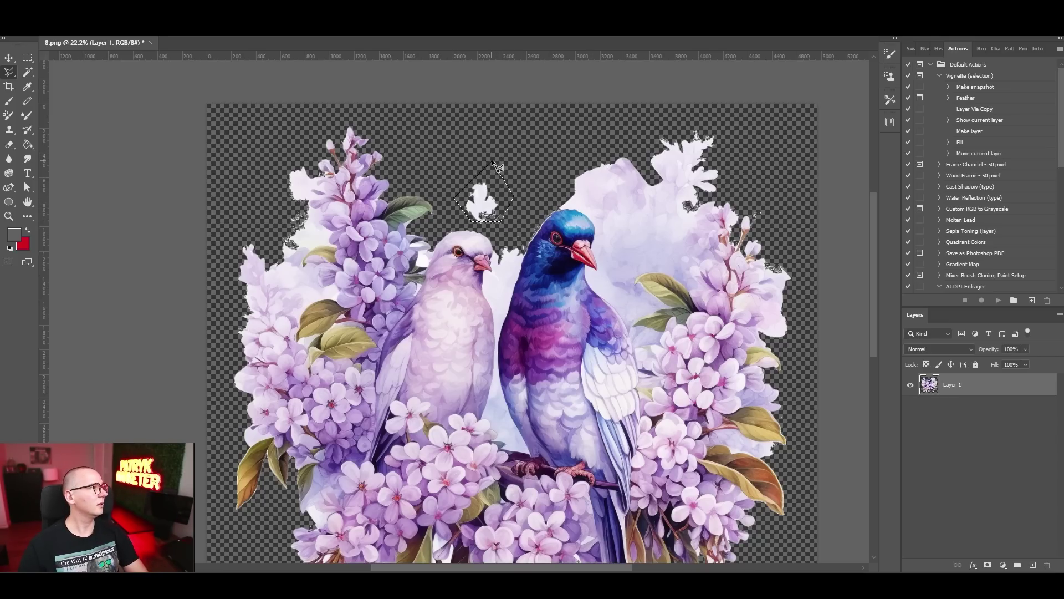
pyautogui.press('Delete')
pyautogui.press('m')
pyautogui.scroll(-4, 225, 155)
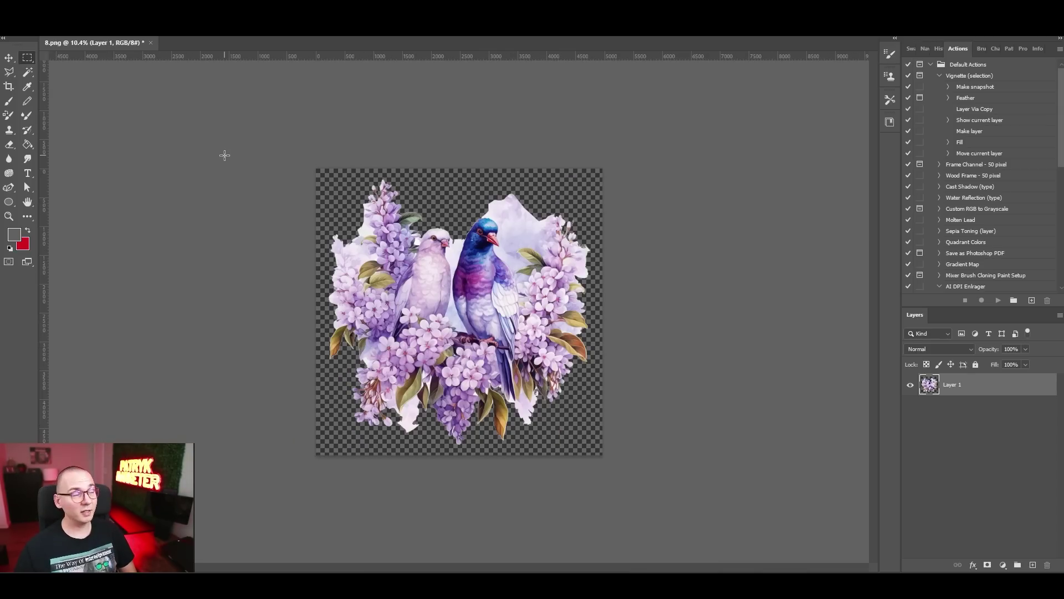